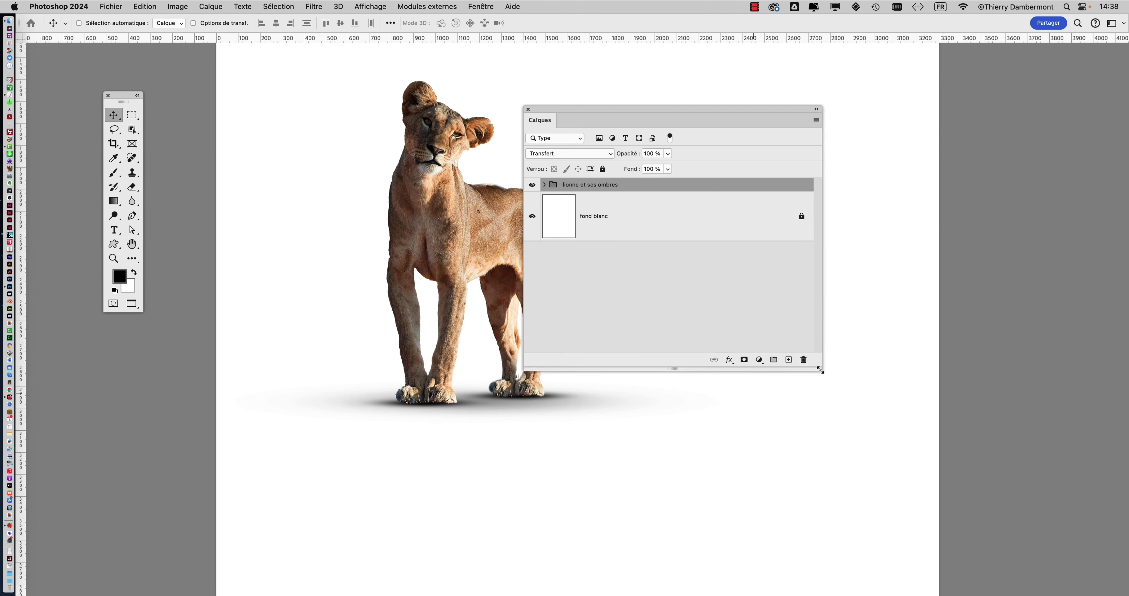
Expand the "lionne et ses ombres" group and select the "lionne et ses pattes" layer
{"action": "left_click_drag", "start_coordinate": [612, 106], "coordinate": [731, 76]}
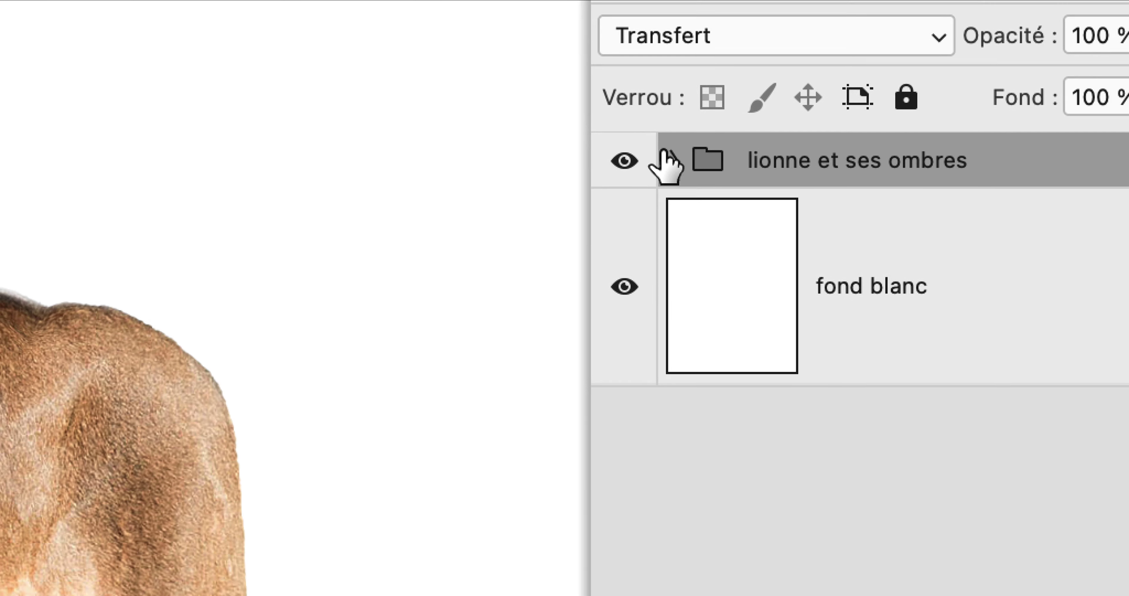
{"action": "left_click", "coordinate": [658, 155]}
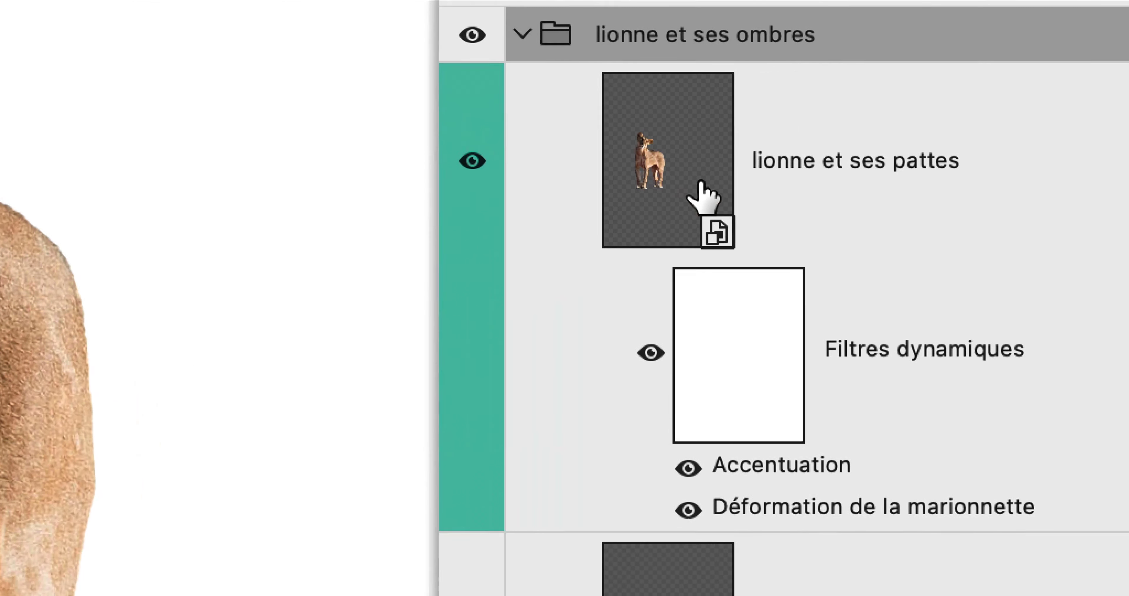
{"action": "left_click", "coordinate": [1008, 307]}
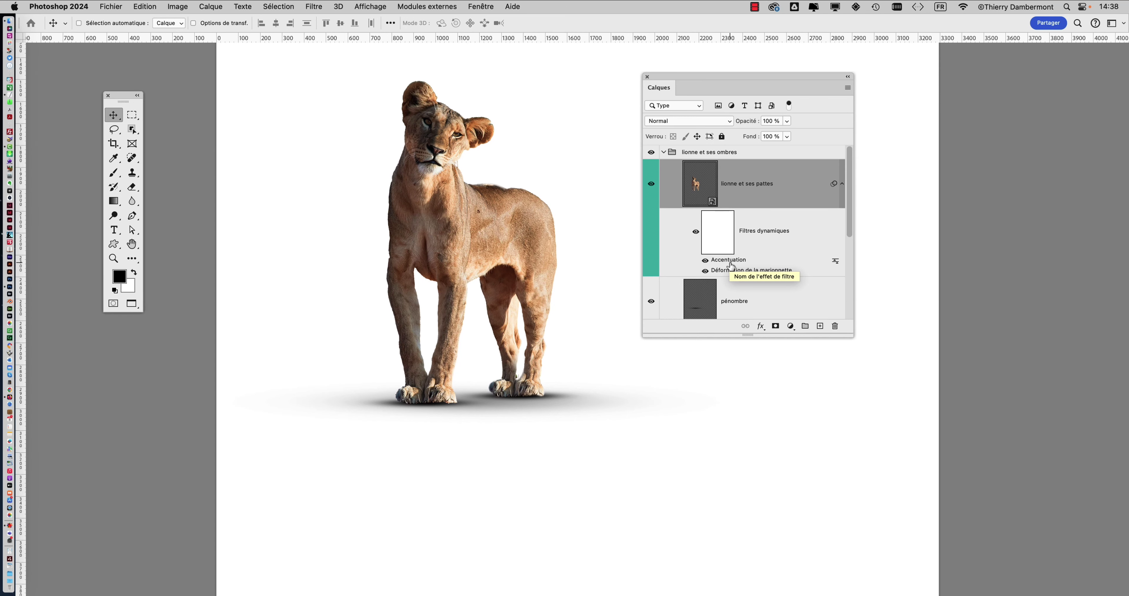
Compare the lioness's head up close with the Accentuation smart filter switched off and on, leaving it on
{"action": "scroll", "coordinate": [438, 125], "scroll_direction": "up", "scroll_amount": 5}
{"action": "scroll", "coordinate": [522, 195], "scroll_direction": "up", "scroll_amount": 2}
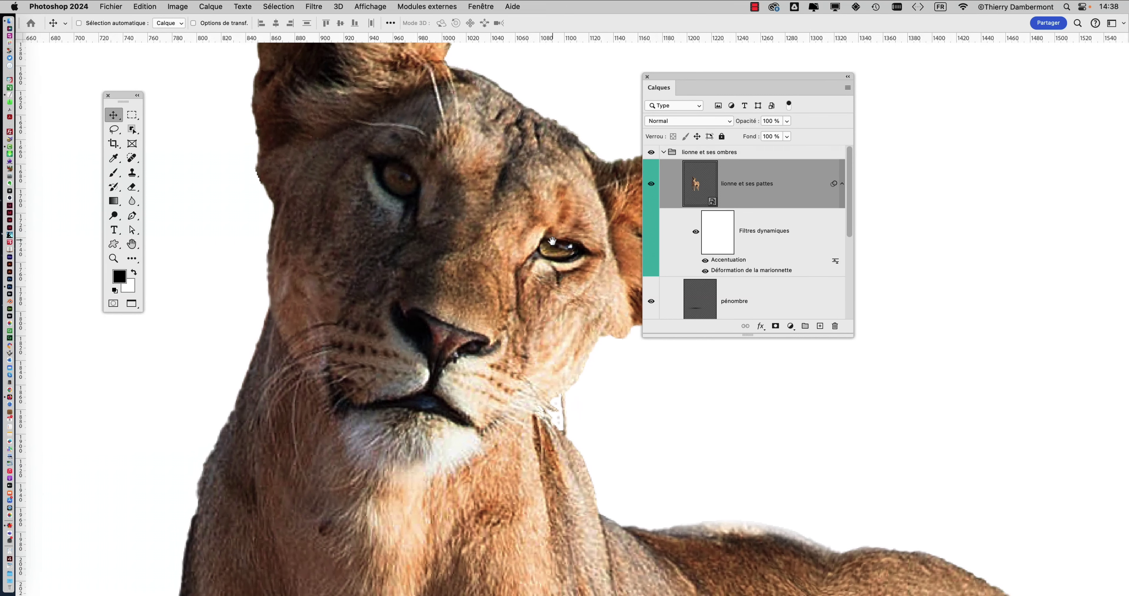
{"action": "left_click_drag", "start_coordinate": [666, 76], "coordinate": [802, 68]}
{"action": "scroll", "coordinate": [609, 191], "scroll_direction": "up", "scroll_amount": 2}
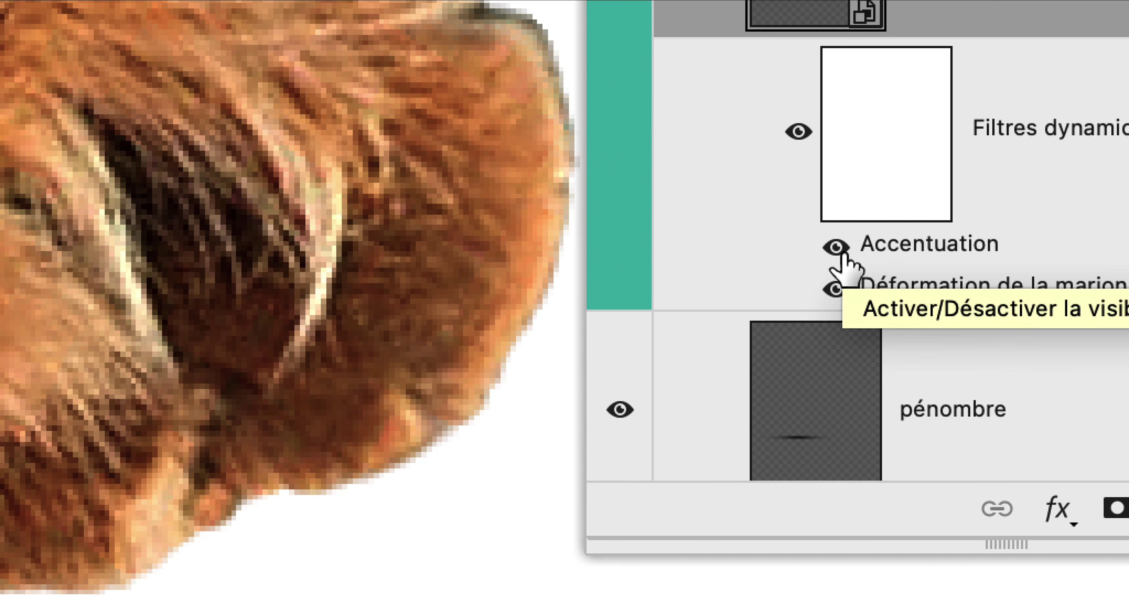
{"action": "left_click", "coordinate": [840, 253]}
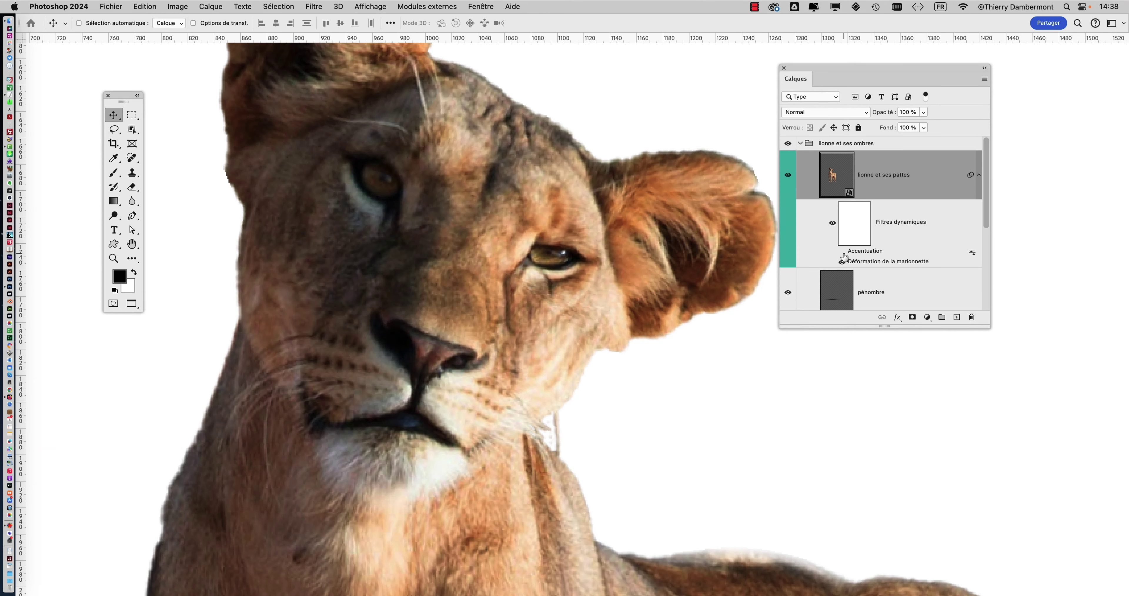
{"action": "left_click", "coordinate": [842, 252]}
{"action": "left_click", "coordinate": [842, 252]}
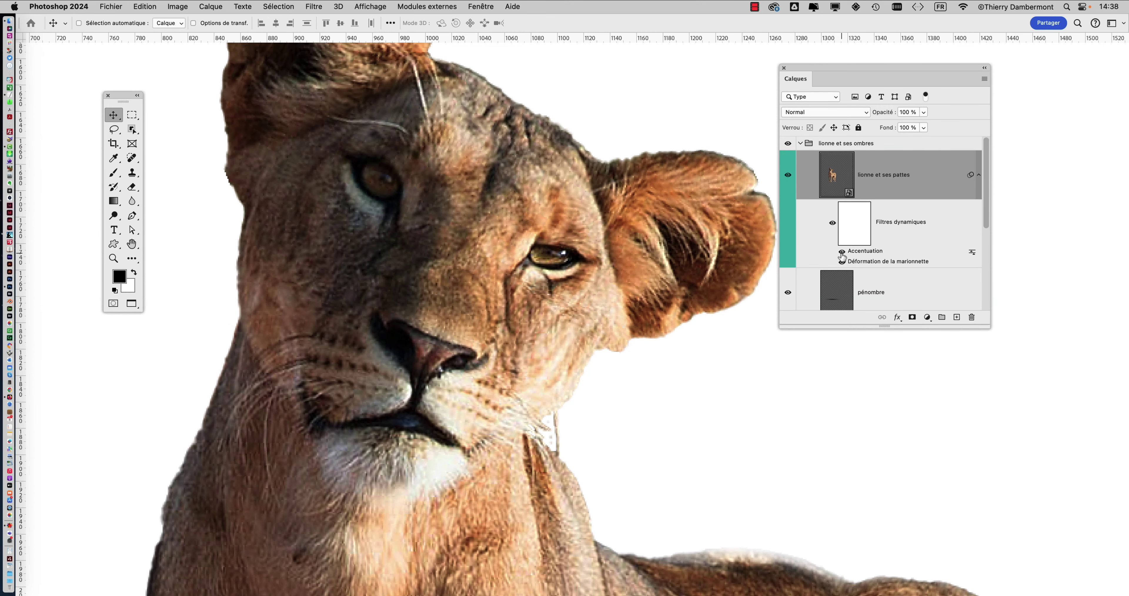
{"action": "left_click", "coordinate": [842, 252]}
{"action": "left_click", "coordinate": [842, 253]}
{"action": "left_click", "coordinate": [842, 252]}
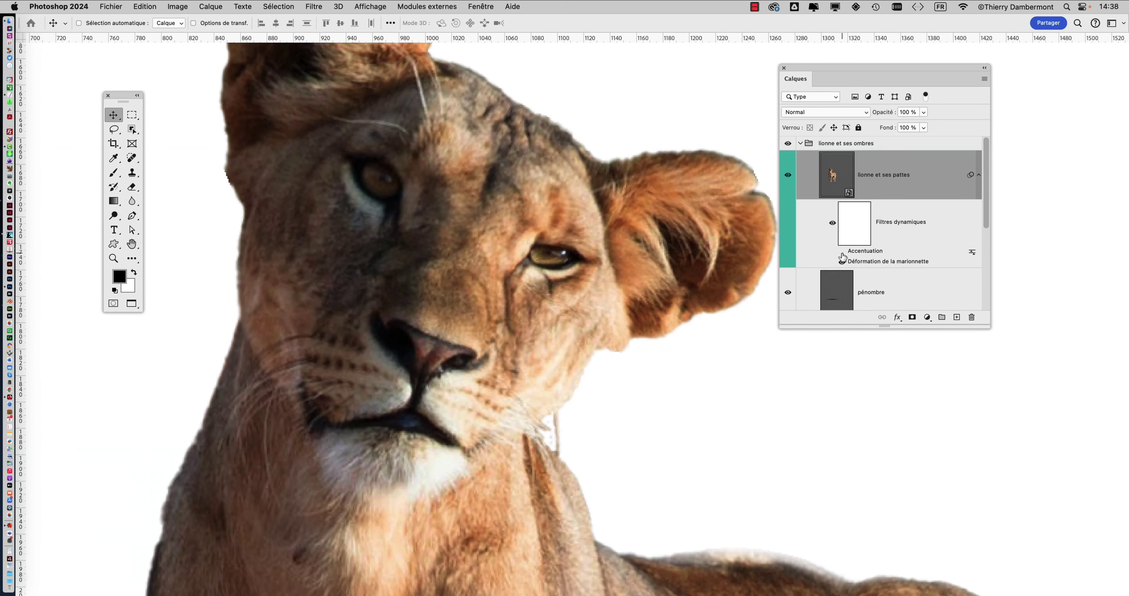
{"action": "left_click", "coordinate": [842, 253]}
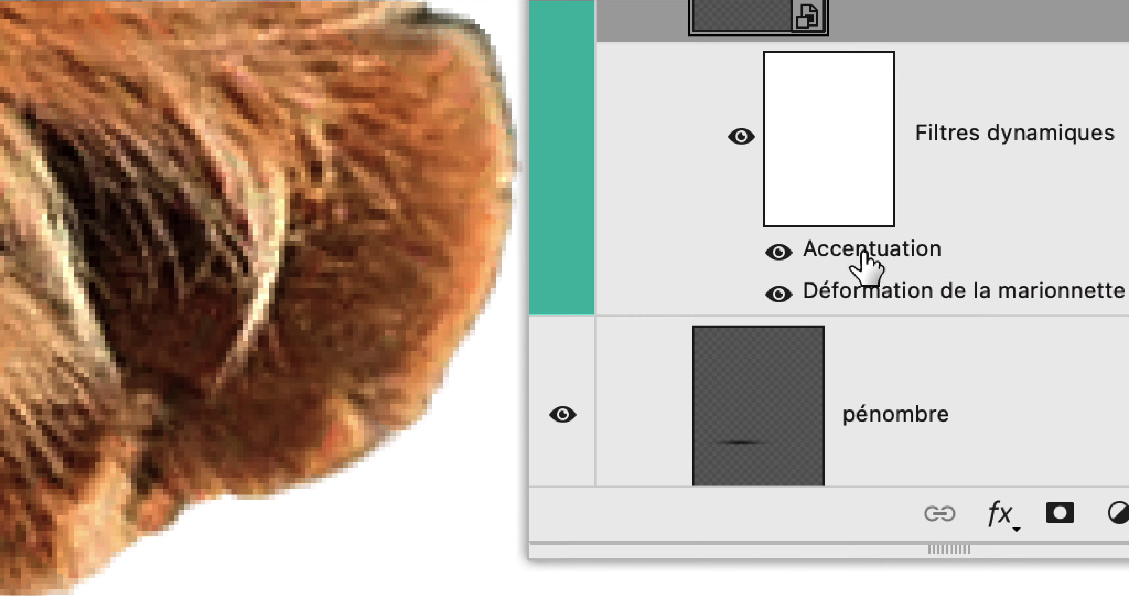
Edit the lioness layer's Accentuation smart filter, setting Rayon to 0,7 pixels and Gain to 167 %
{"action": "double_click", "coordinate": [861, 254]}
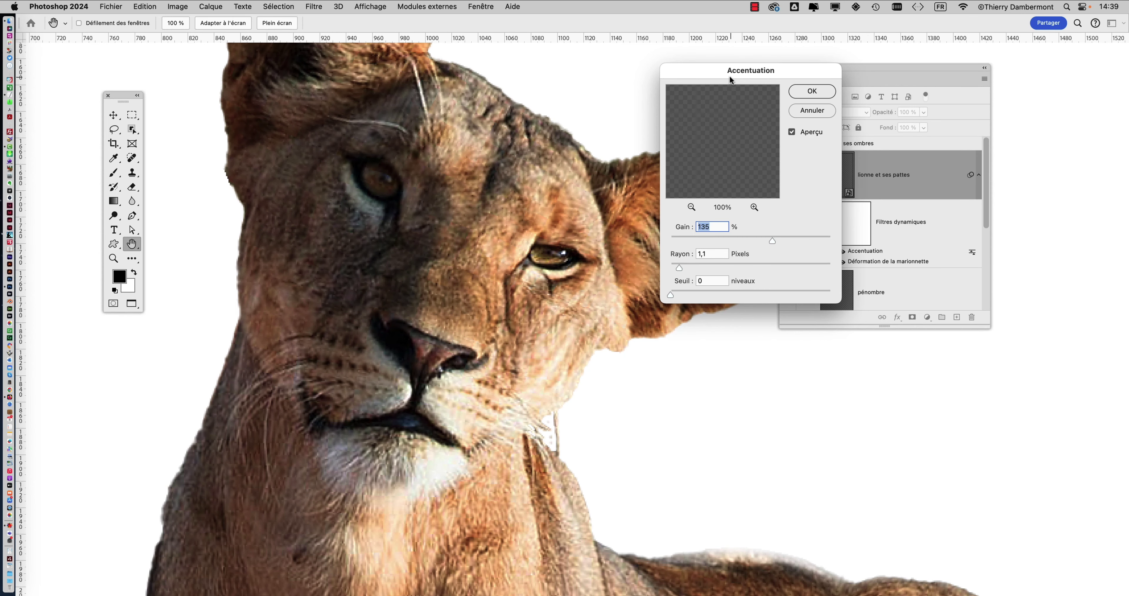
{"action": "left_click_drag", "start_coordinate": [730, 78], "coordinate": [705, 195]}
{"action": "left_click", "coordinate": [304, 6]}
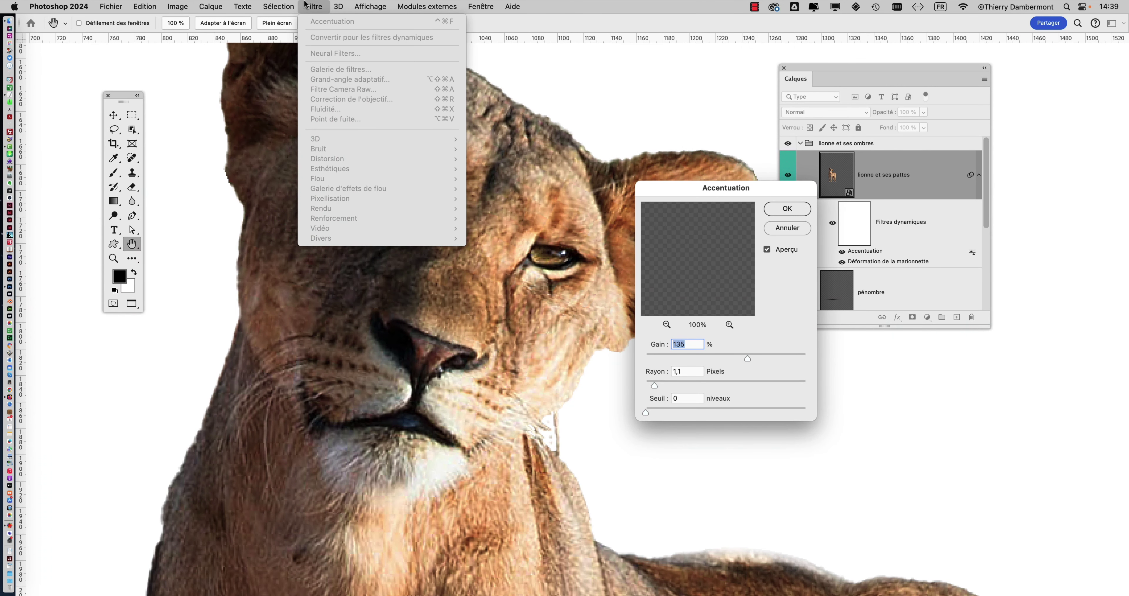
{"action": "left_click", "coordinate": [306, 5]}
{"action": "left_click_drag", "start_coordinate": [742, 190], "coordinate": [644, 258]}
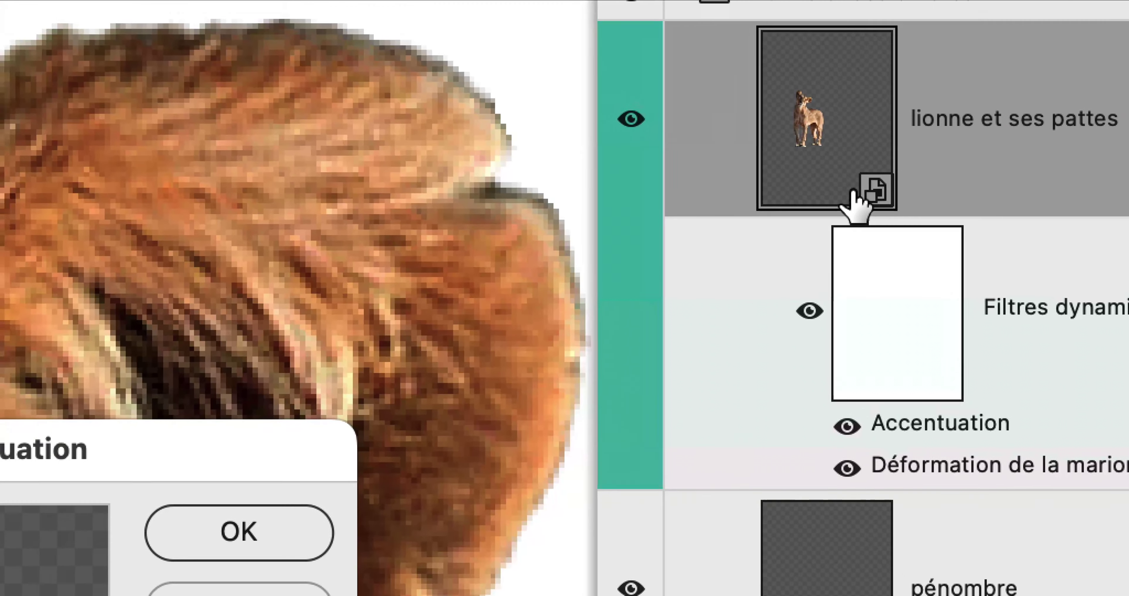
{"action": "key", "text": "alt"}
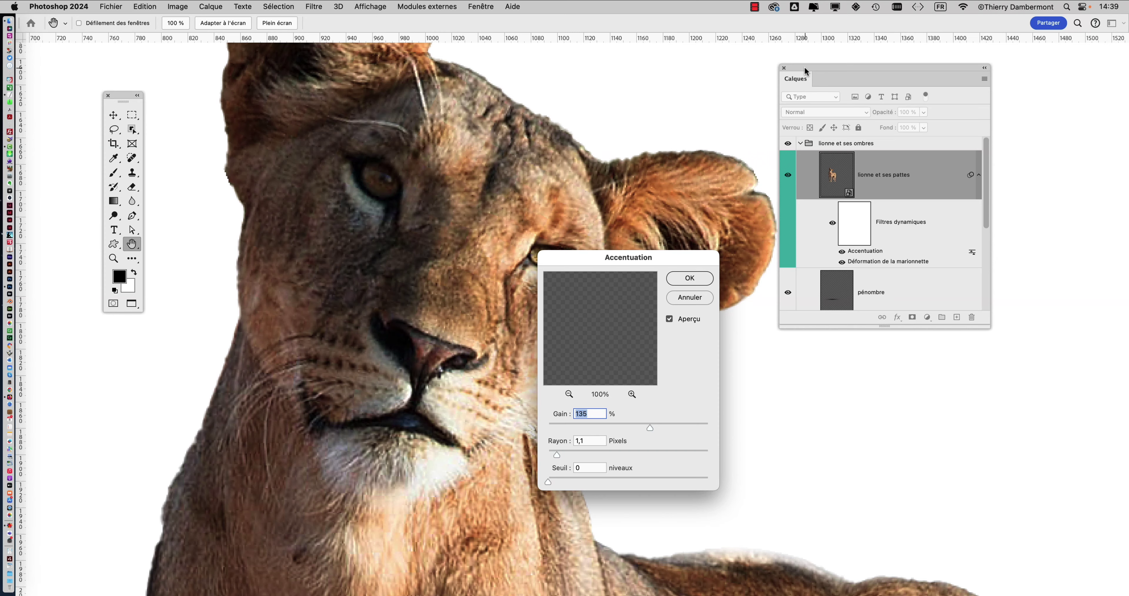
{"action": "left_click_drag", "start_coordinate": [806, 70], "coordinate": [929, 64]}
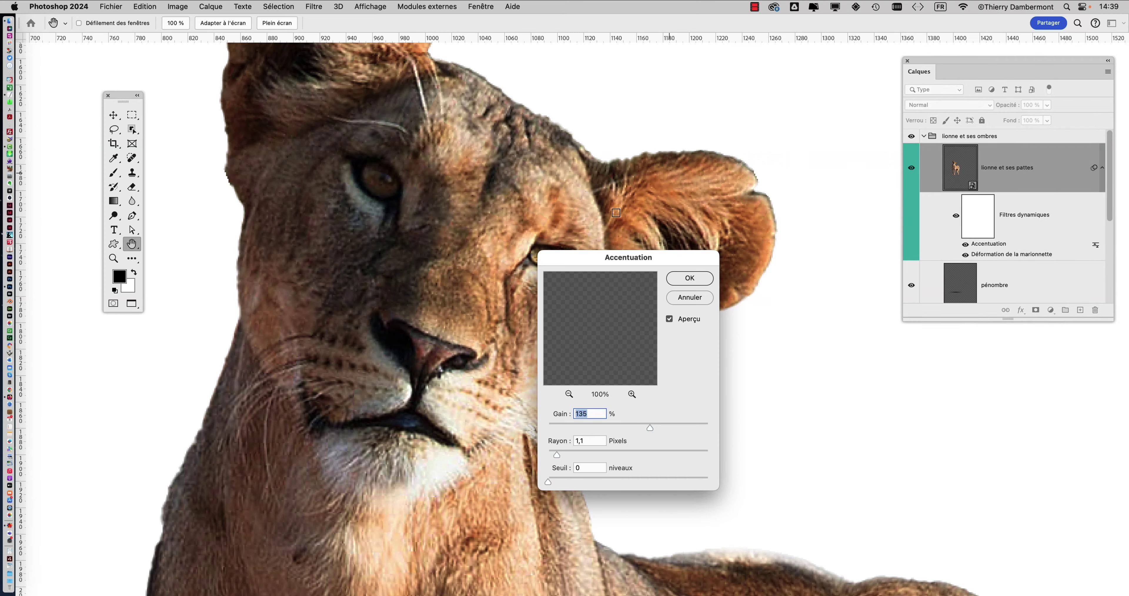
{"action": "left_click_drag", "start_coordinate": [578, 257], "coordinate": [762, 57]}
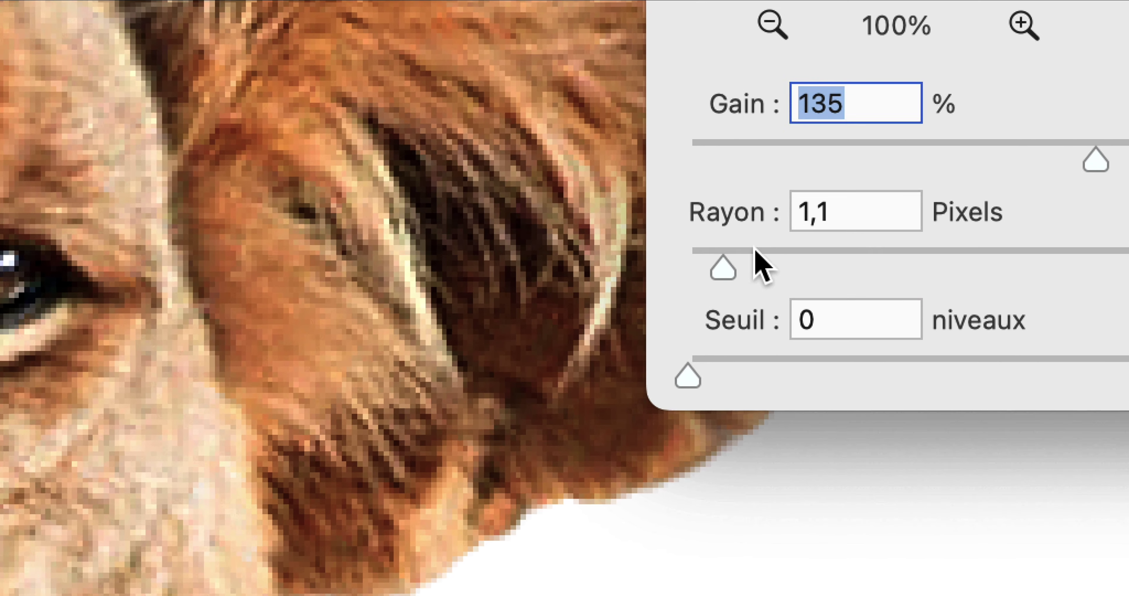
{"action": "left_click_drag", "start_coordinate": [653, 276], "coordinate": [638, 272]}
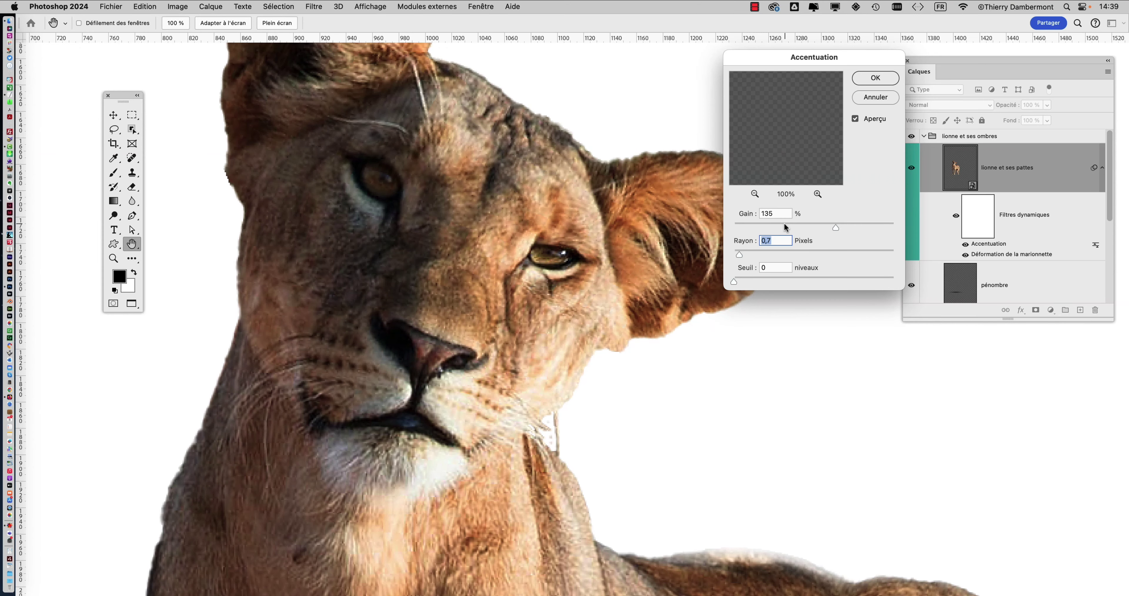
{"action": "left_click", "coordinate": [846, 226]}
{"action": "left_click_drag", "start_coordinate": [849, 225], "coordinate": [850, 225]}
Compare the face and ear with the sharpening preview off and on, and apply the Accentuation settings
{"action": "scroll", "coordinate": [556, 264], "scroll_direction": "up", "scroll_amount": 10}
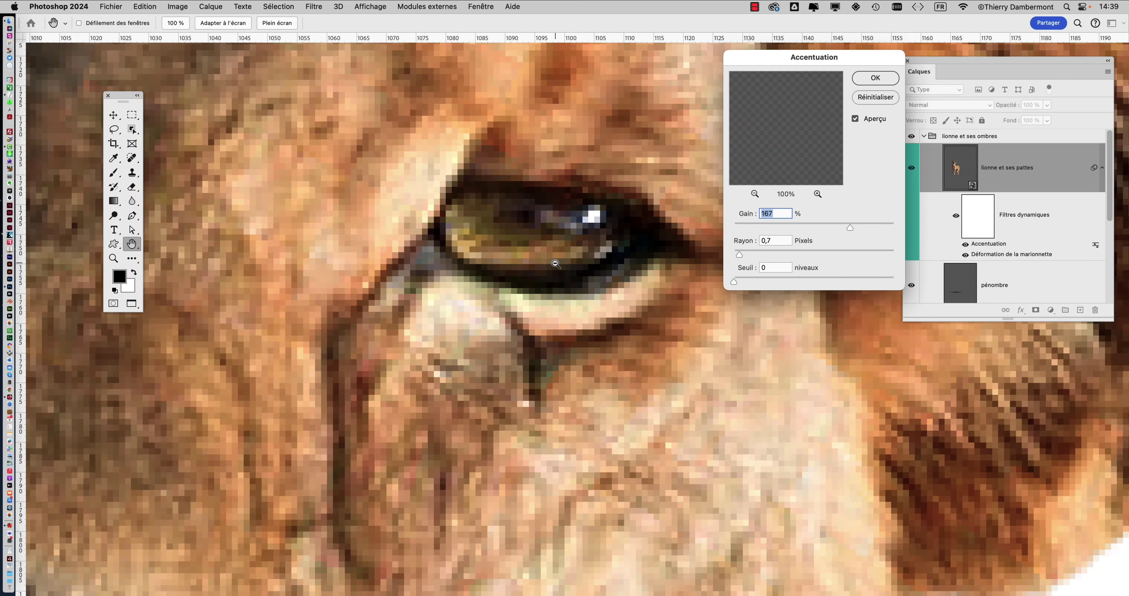
{"action": "scroll", "coordinate": [555, 264], "scroll_direction": "down", "scroll_amount": 10}
{"action": "left_click", "coordinate": [854, 119]}
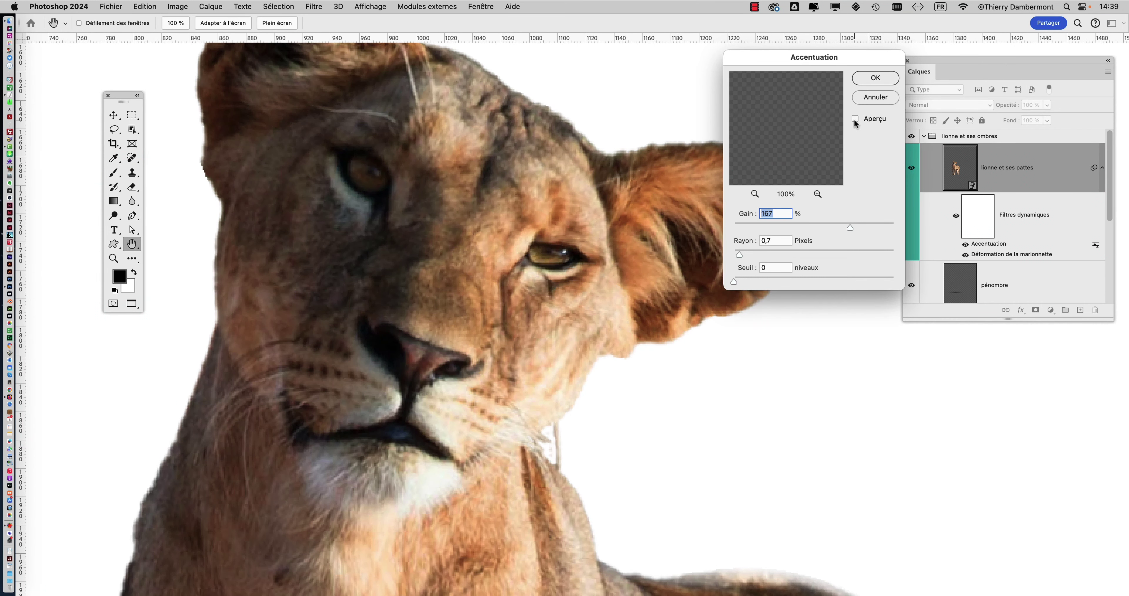
{"action": "left_click", "coordinate": [855, 119]}
{"action": "left_click", "coordinate": [854, 119]}
{"action": "left_click", "coordinate": [855, 119]}
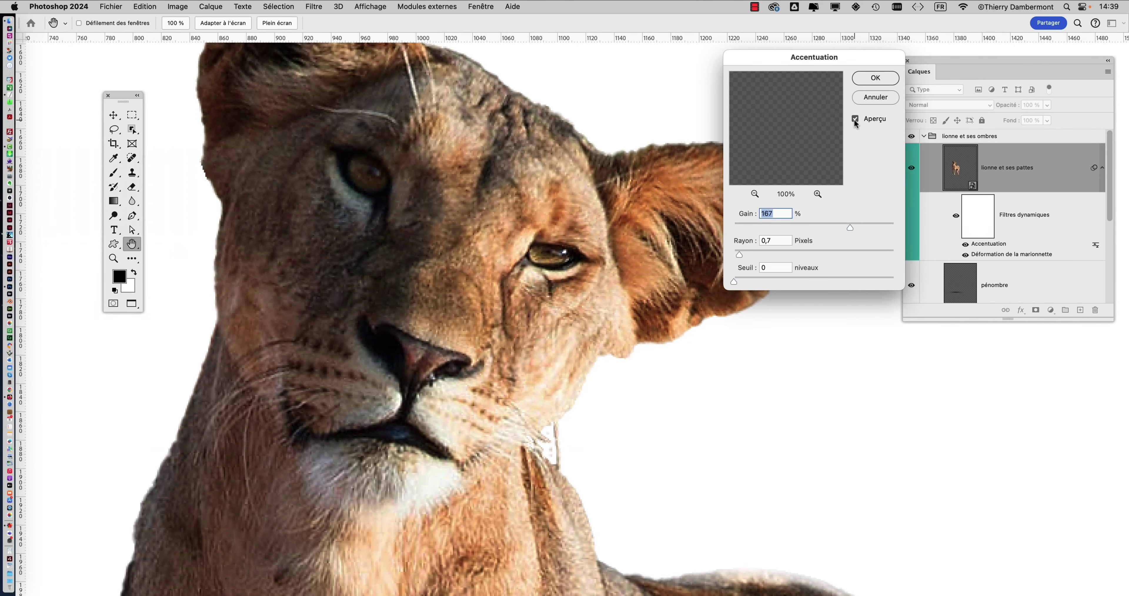
{"action": "left_click_drag", "start_coordinate": [830, 57], "coordinate": [383, 54]}
{"action": "left_click", "coordinate": [408, 117]}
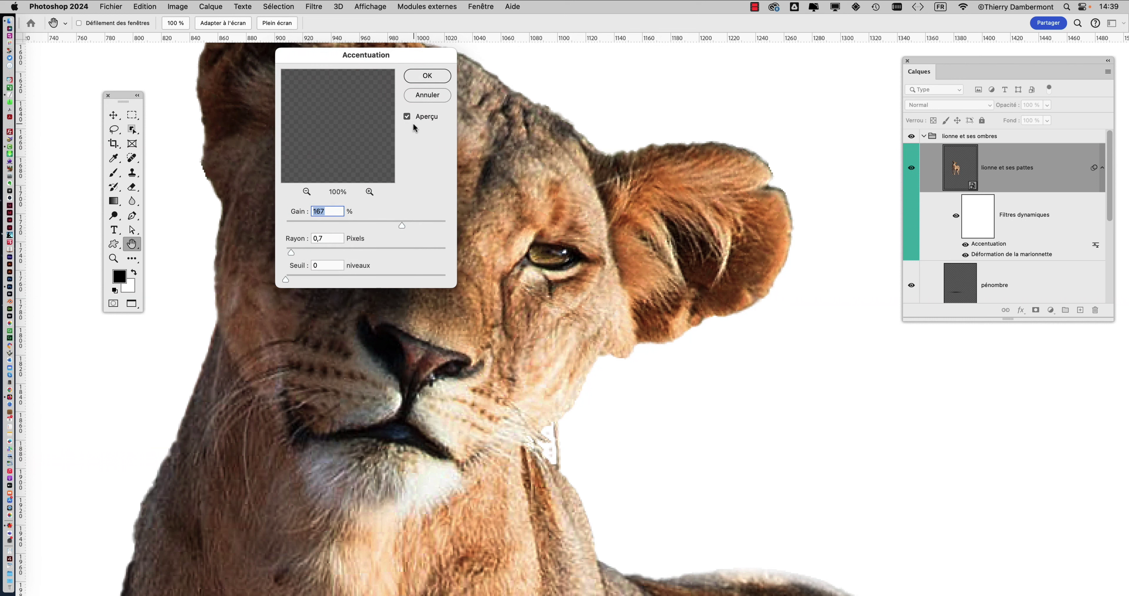
{"action": "left_click", "coordinate": [406, 116]}
{"action": "scroll", "coordinate": [535, 225], "scroll_direction": "up", "scroll_amount": 2, "text": "alt"}
{"action": "left_click", "coordinate": [405, 116]}
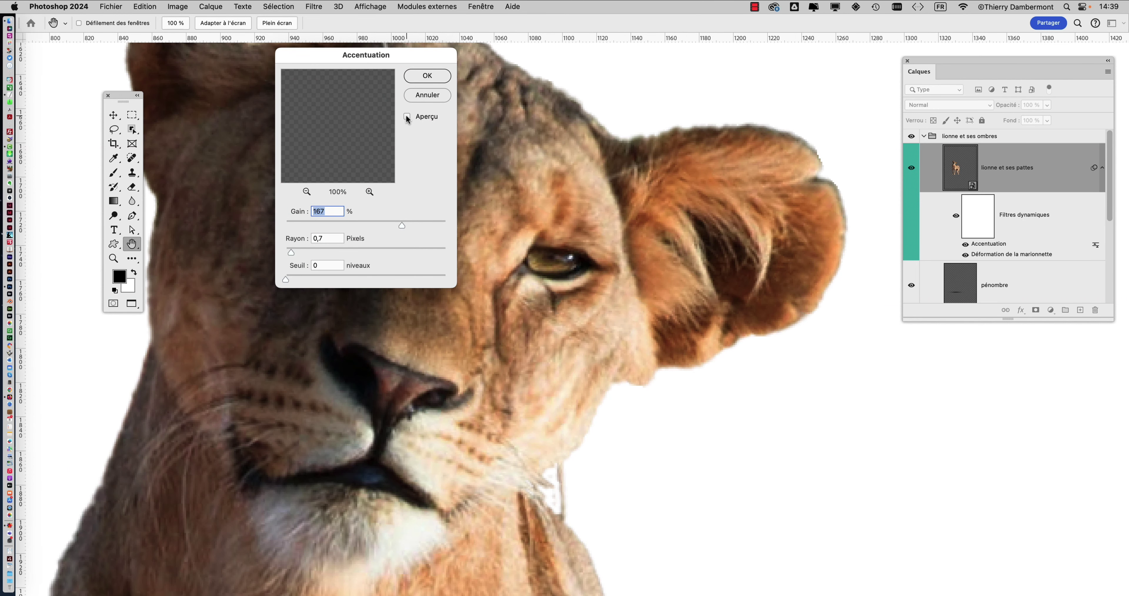
{"action": "left_click", "coordinate": [406, 115]}
{"action": "left_click", "coordinate": [406, 115]}
{"action": "left_click", "coordinate": [405, 115]}
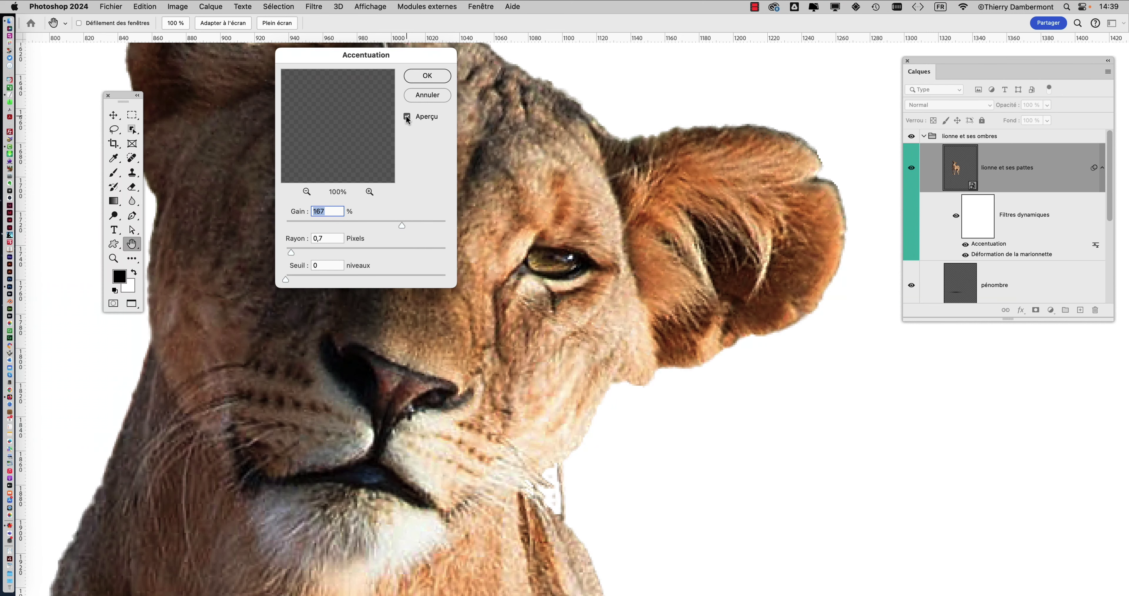
{"action": "left_click", "coordinate": [438, 80]}
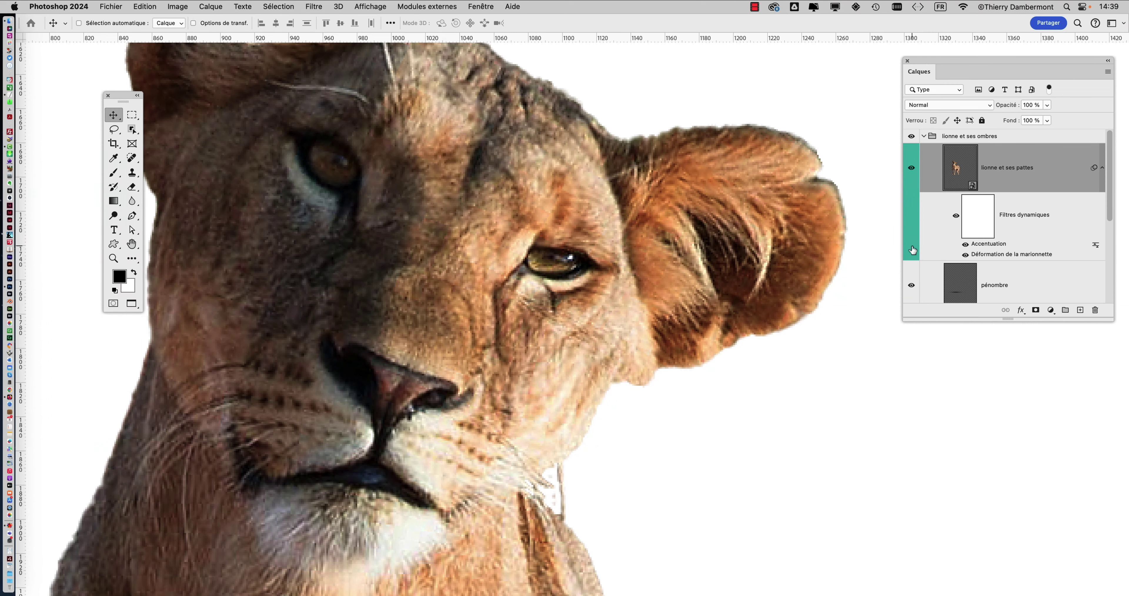
{"action": "scroll", "coordinate": [664, 309], "scroll_direction": "down", "scroll_amount": 10}
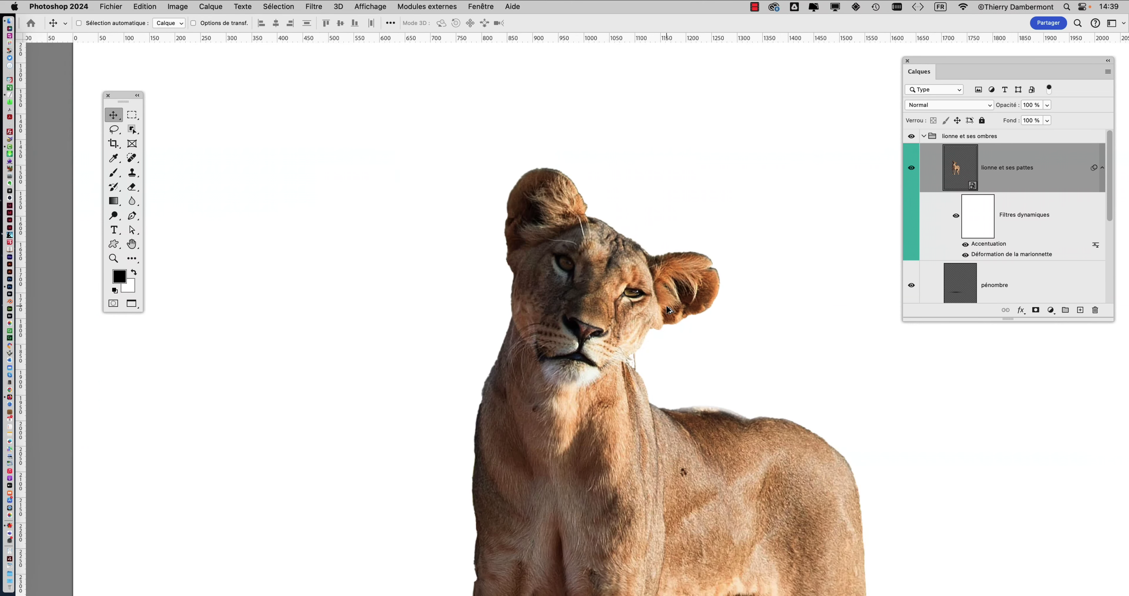
{"action": "scroll", "coordinate": [638, 323], "scroll_direction": "down", "scroll_amount": 5}
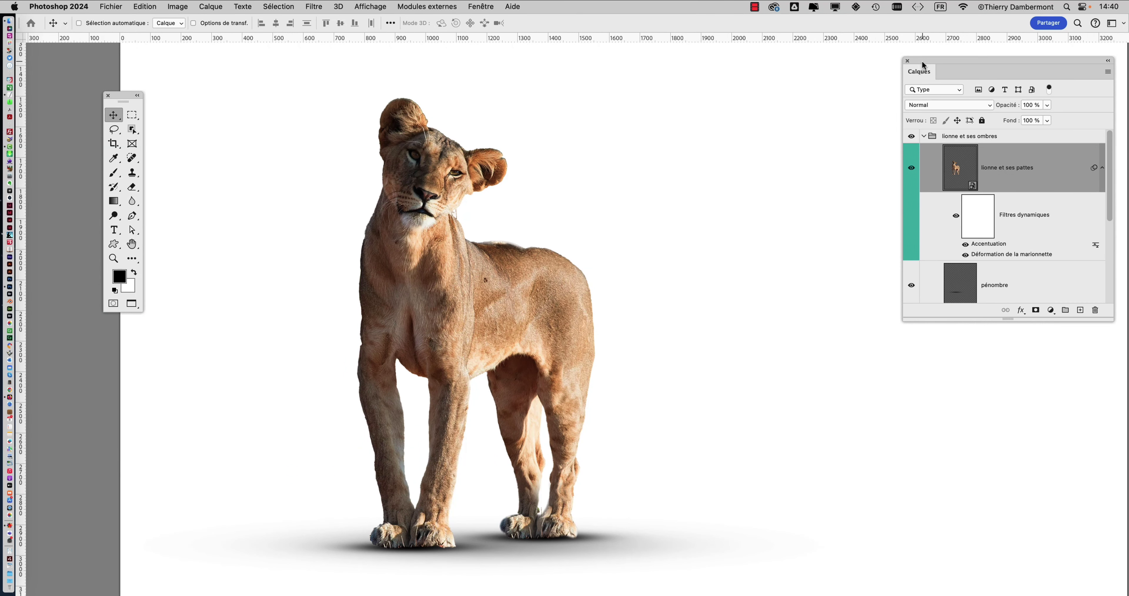
{"action": "left_click_drag", "start_coordinate": [922, 60], "coordinate": [742, 77]}
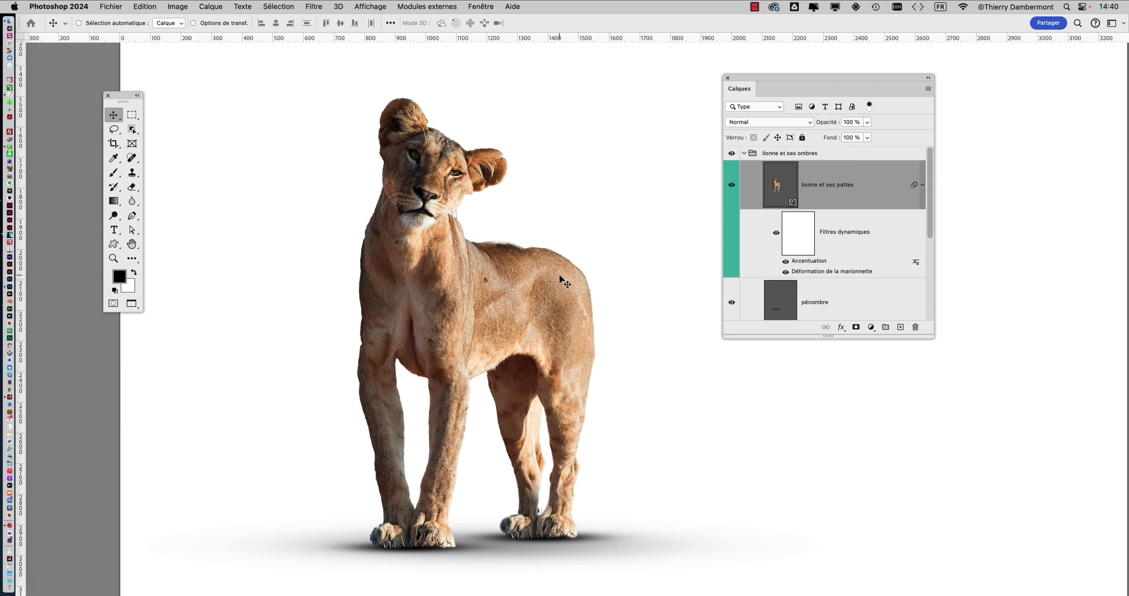
{"action": "left_click_drag", "start_coordinate": [559, 274], "coordinate": [558, 239]}
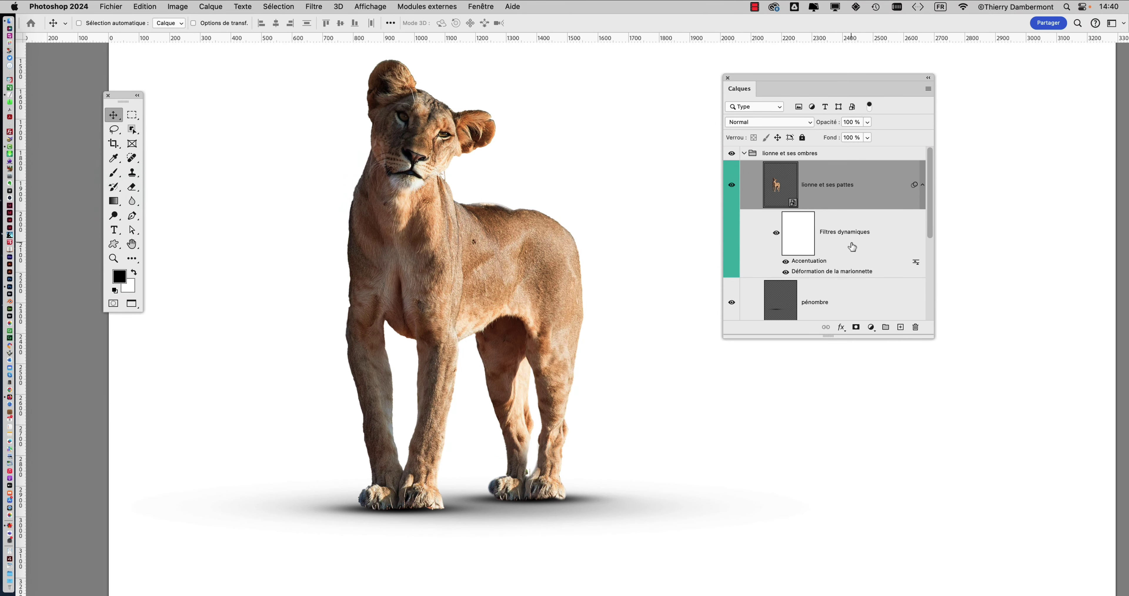
{"action": "key", "text": "super"}
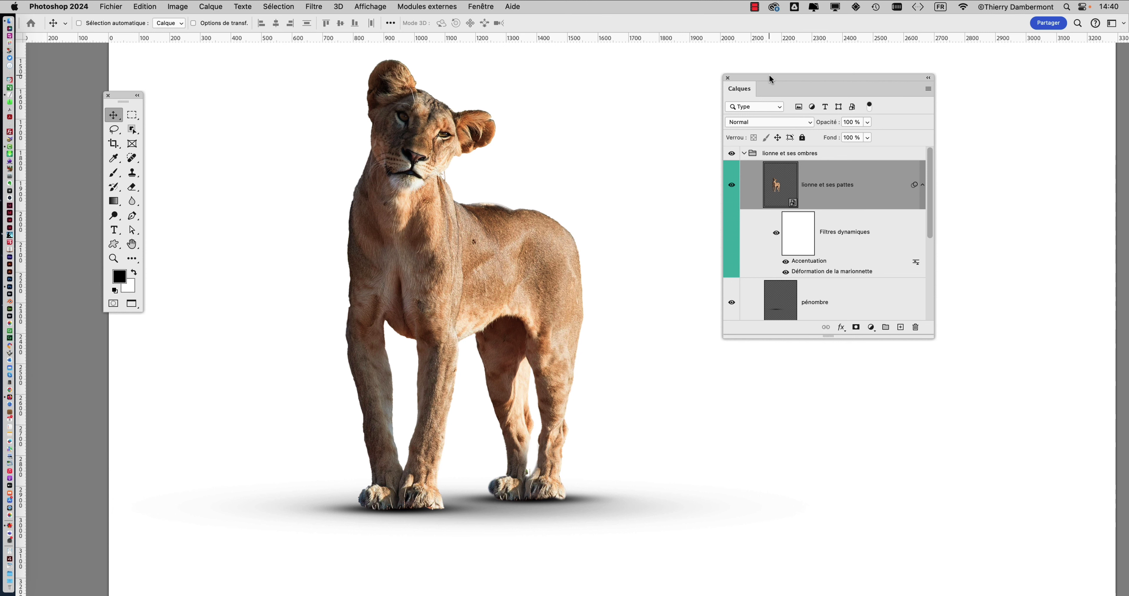
Open the Accentuation filter from the Renforcement filters for the "lionne et ses pattes" layer
{"action": "left_click_drag", "start_coordinate": [771, 78], "coordinate": [903, 75]}
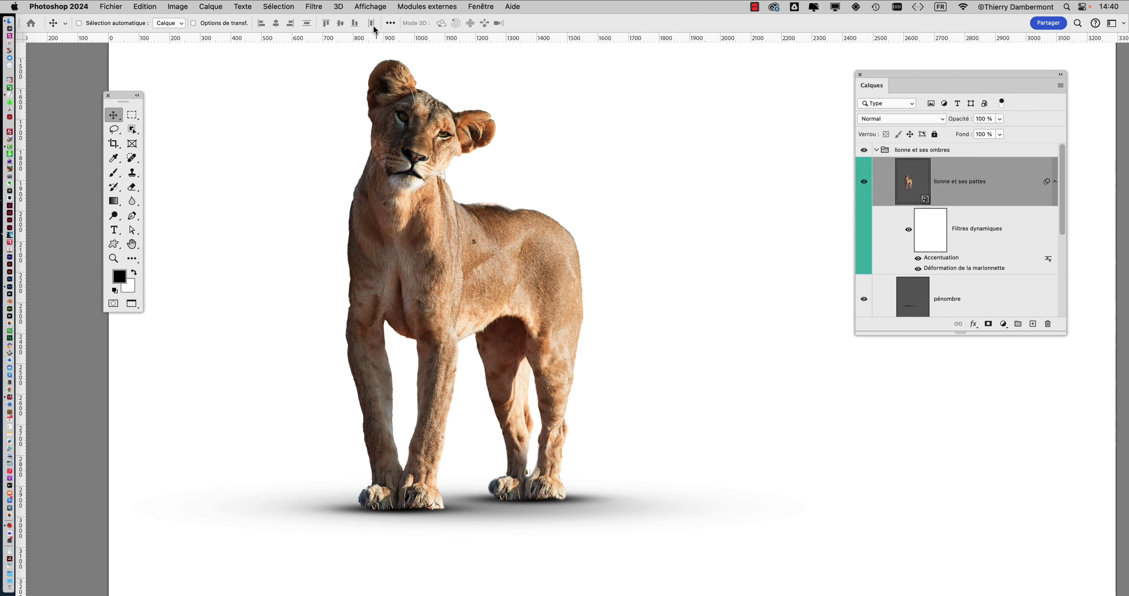
{"action": "left_click", "coordinate": [314, 6]}
{"action": "mouse_move", "coordinate": [322, 219]}
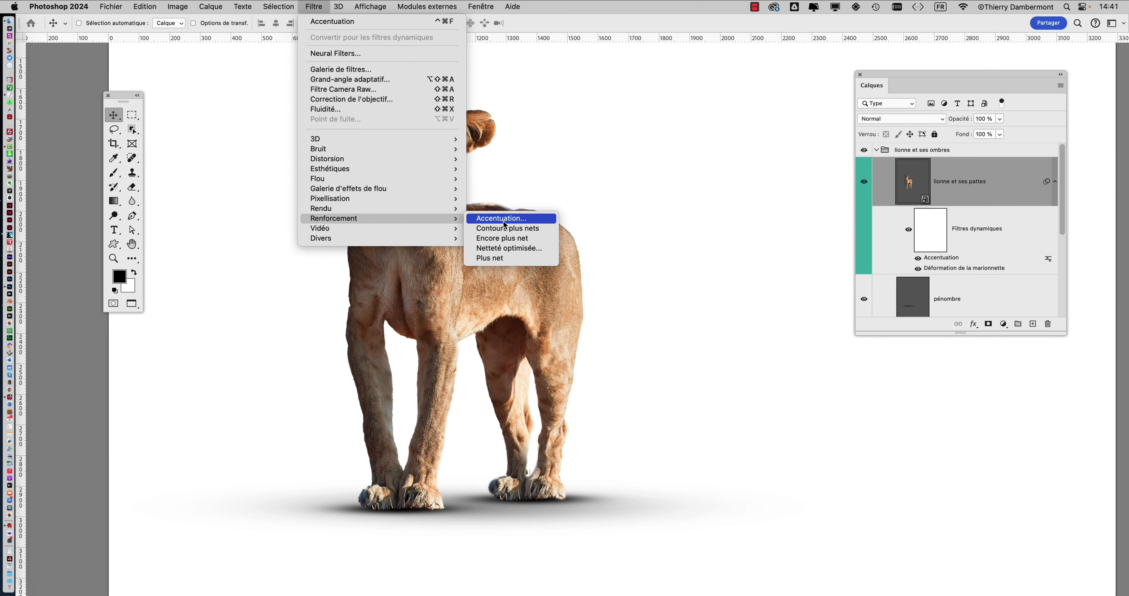
{"action": "left_click", "coordinate": [503, 220]}
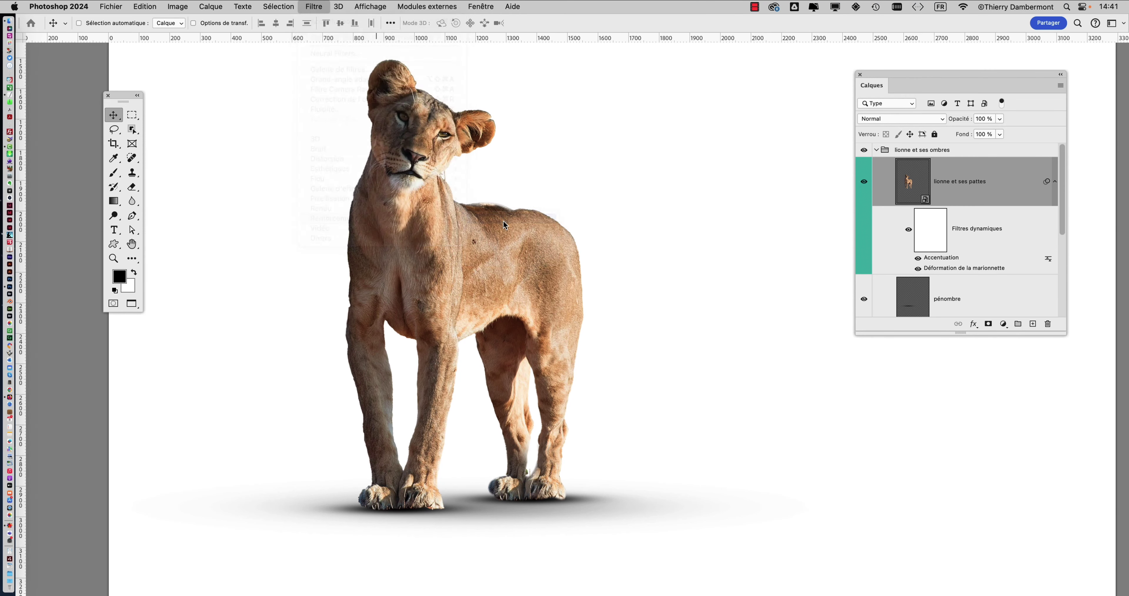
Switch to Firefox and search the web for "unsharp mask" in a new tab
{"action": "left_click", "coordinate": [18, 410]}
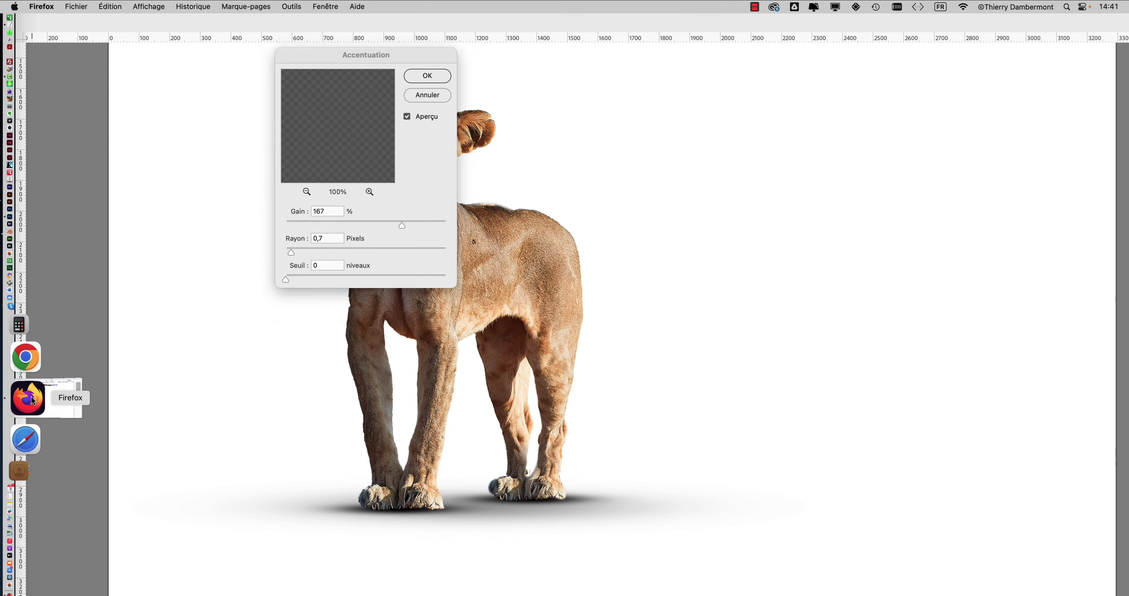
{"action": "double_click", "coordinate": [783, 32]}
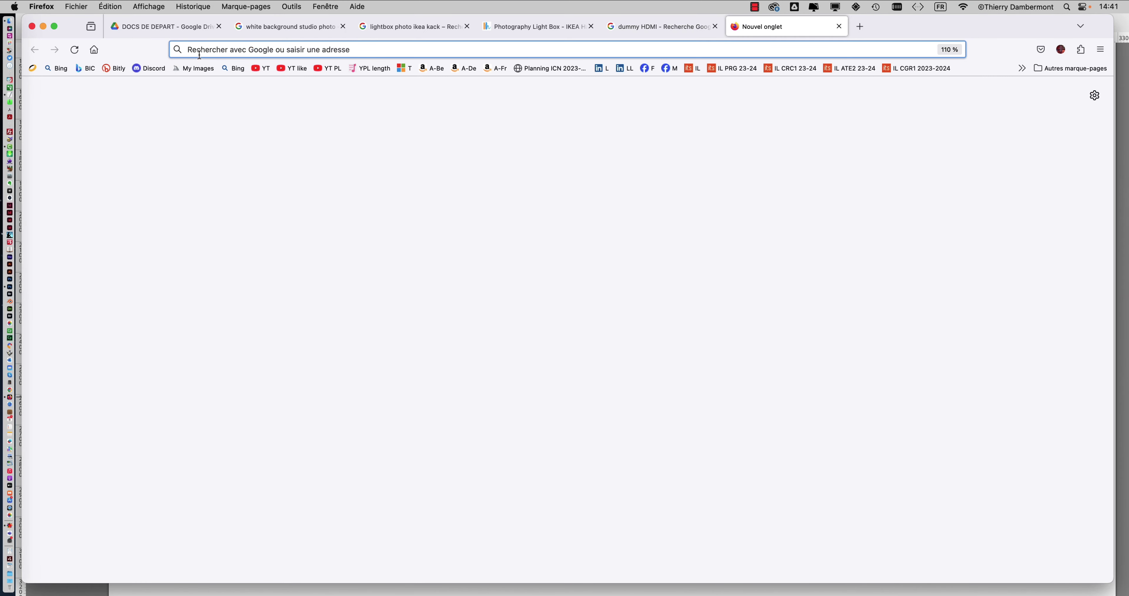
{"action": "type", "text": "unsharp ma"}
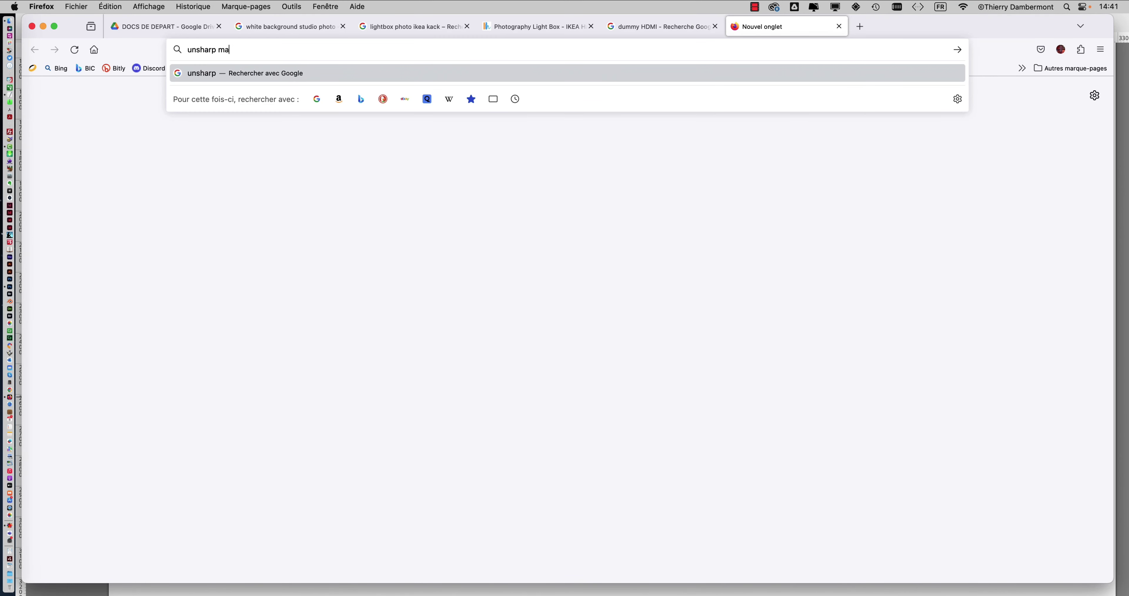
{"action": "type", "text": "sk"}
{"action": "key", "text": "Return"}
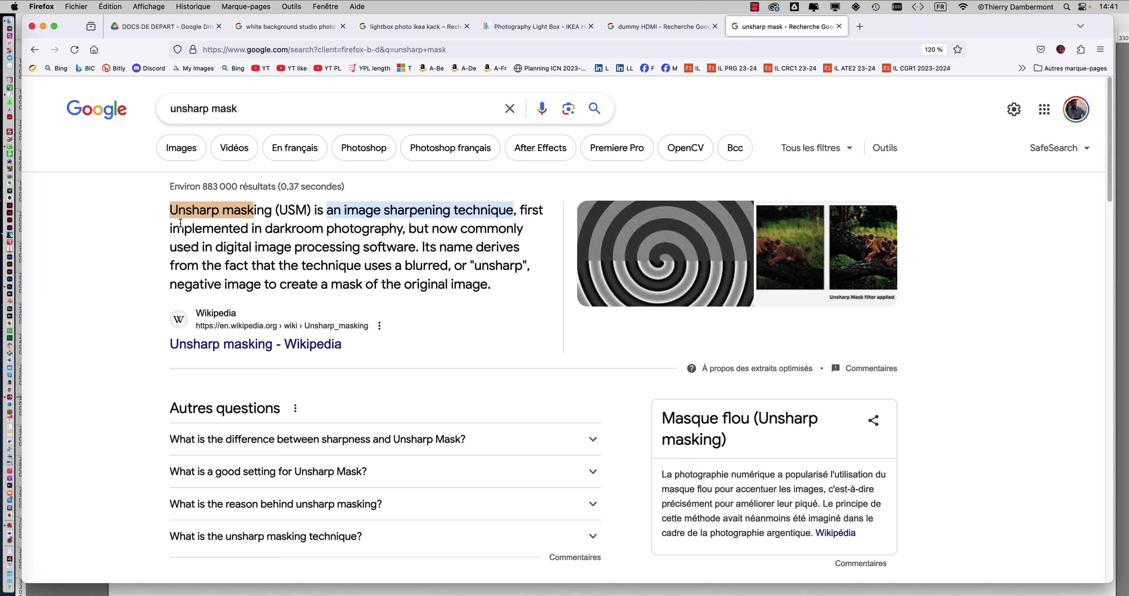
Read Wikipedia's Unsharp masking article down to the amount, radius and threshold explanations, and enlarge the eye comparison image
{"action": "left_click", "coordinate": [268, 345]}
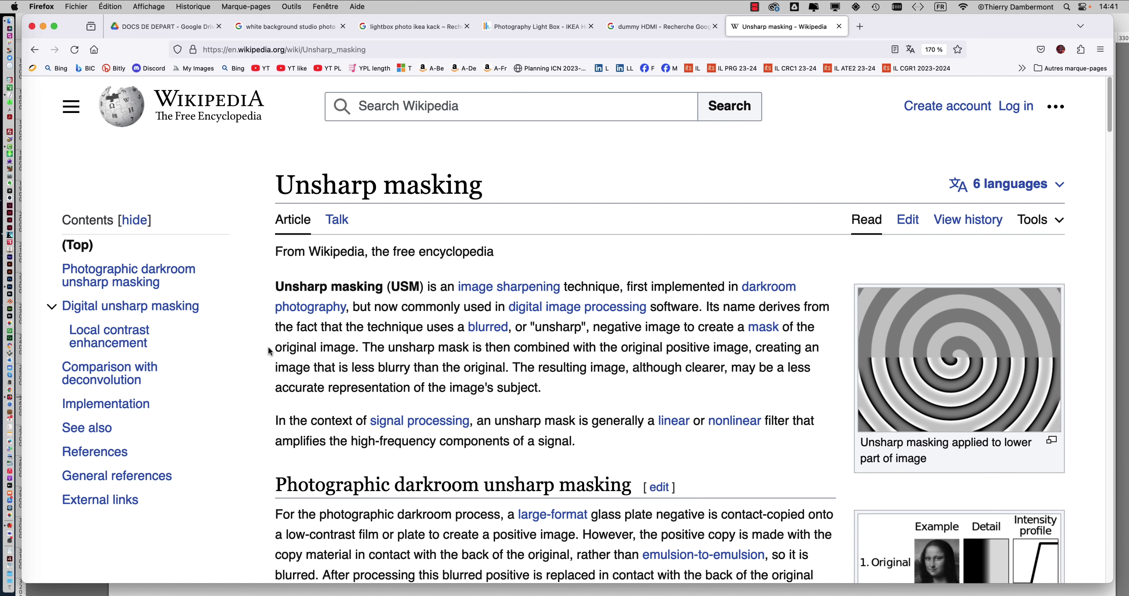
{"action": "scroll", "coordinate": [618, 368], "scroll_direction": "down", "scroll_amount": 3}
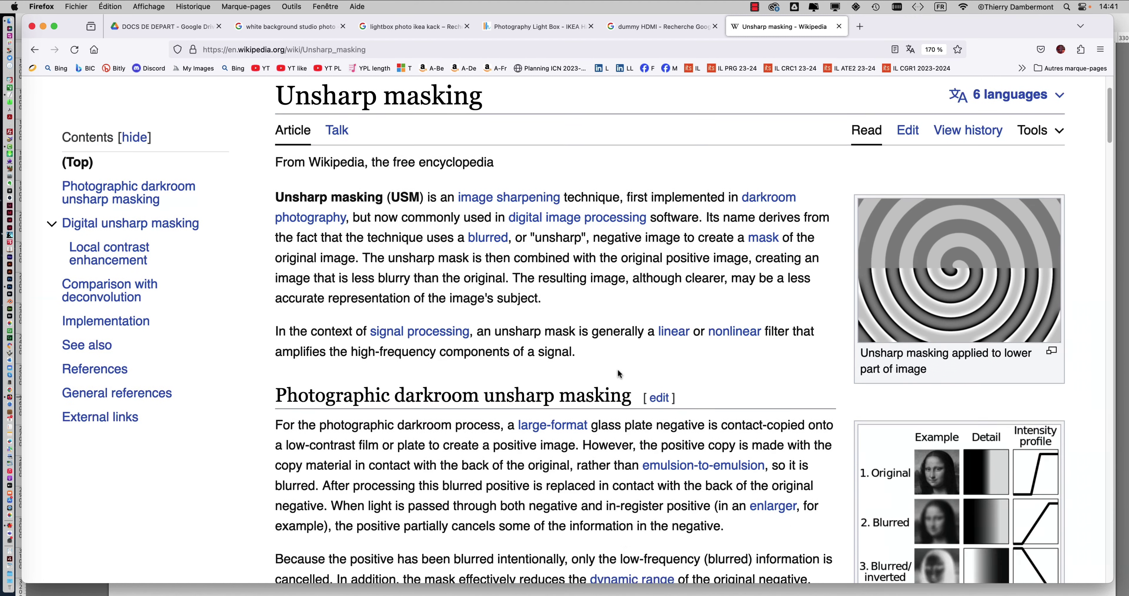
{"action": "scroll", "coordinate": [617, 370], "scroll_direction": "down", "scroll_amount": 5}
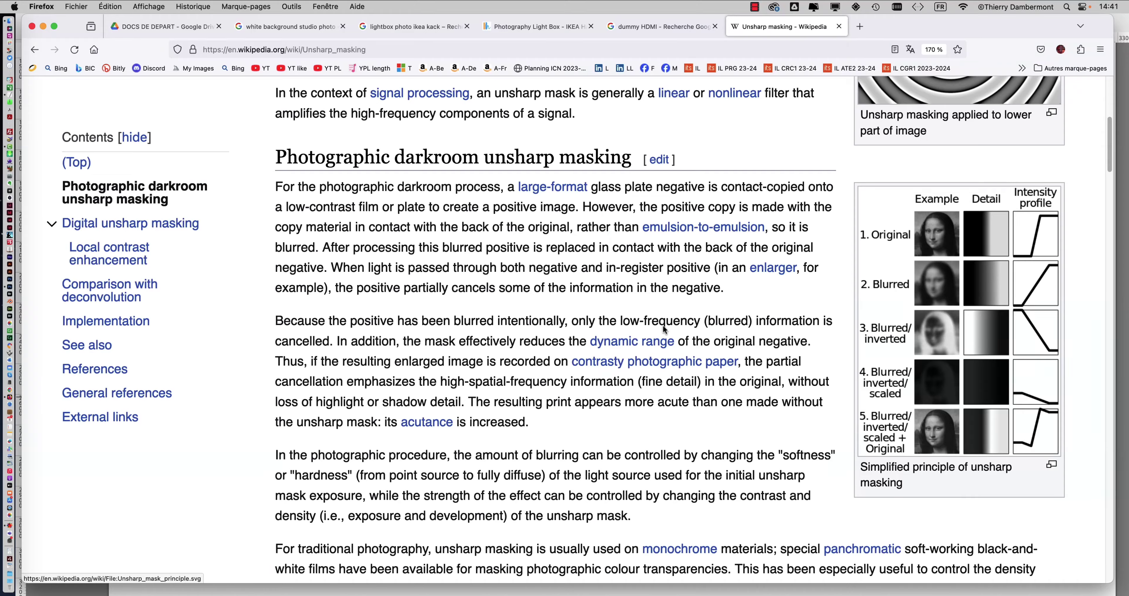
{"action": "scroll", "coordinate": [699, 354], "scroll_direction": "down", "scroll_amount": 5}
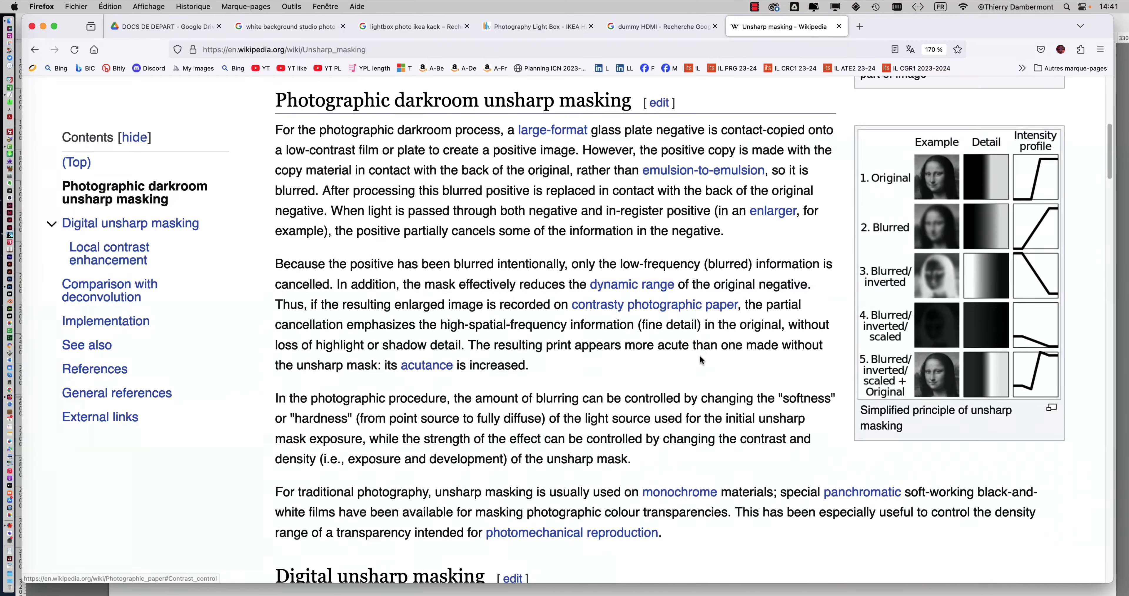
{"action": "scroll", "coordinate": [700, 357], "scroll_direction": "down", "scroll_amount": 10}
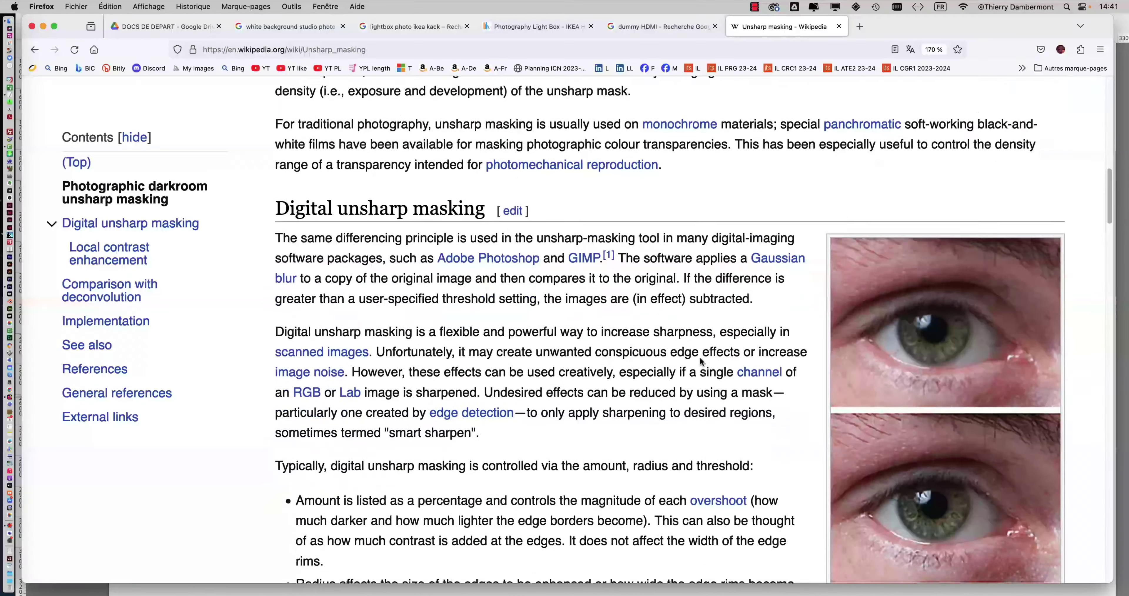
{"action": "scroll", "coordinate": [700, 361], "scroll_direction": "down", "scroll_amount": 5}
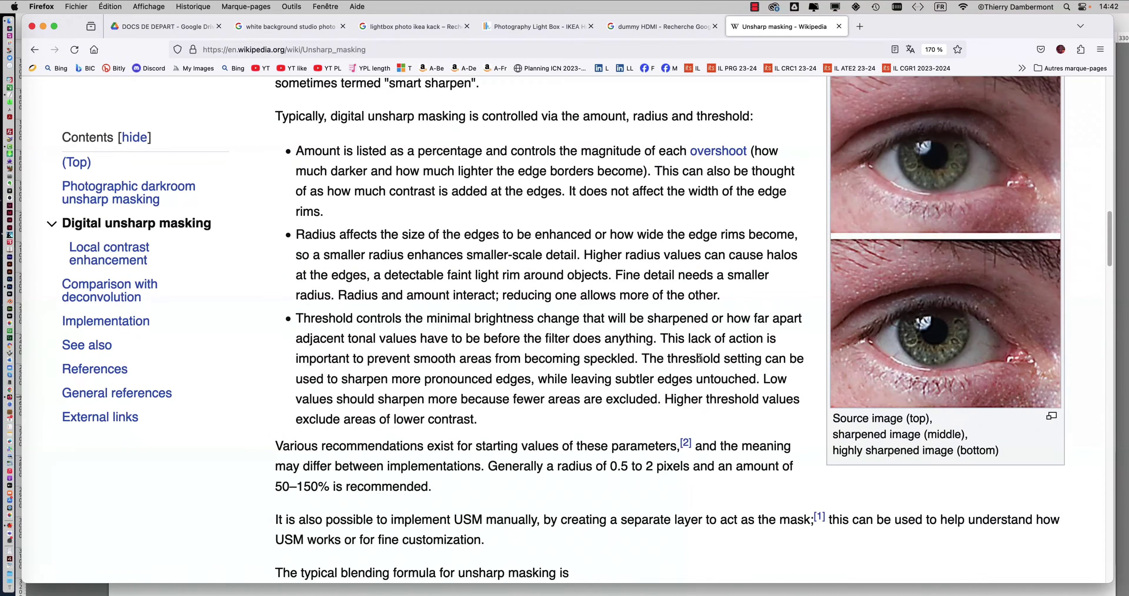
{"action": "left_click", "coordinate": [978, 308]}
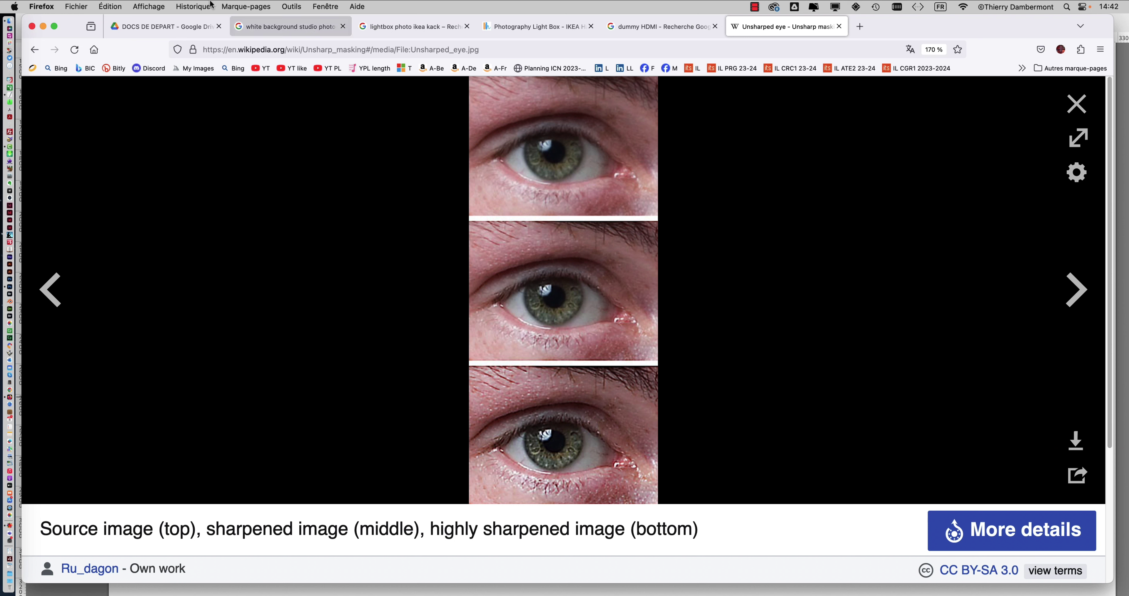
Put Firefox away to return to Photoshop and move the Accentuation dialog clear of the lioness
{"action": "left_click", "coordinate": [42, 26]}
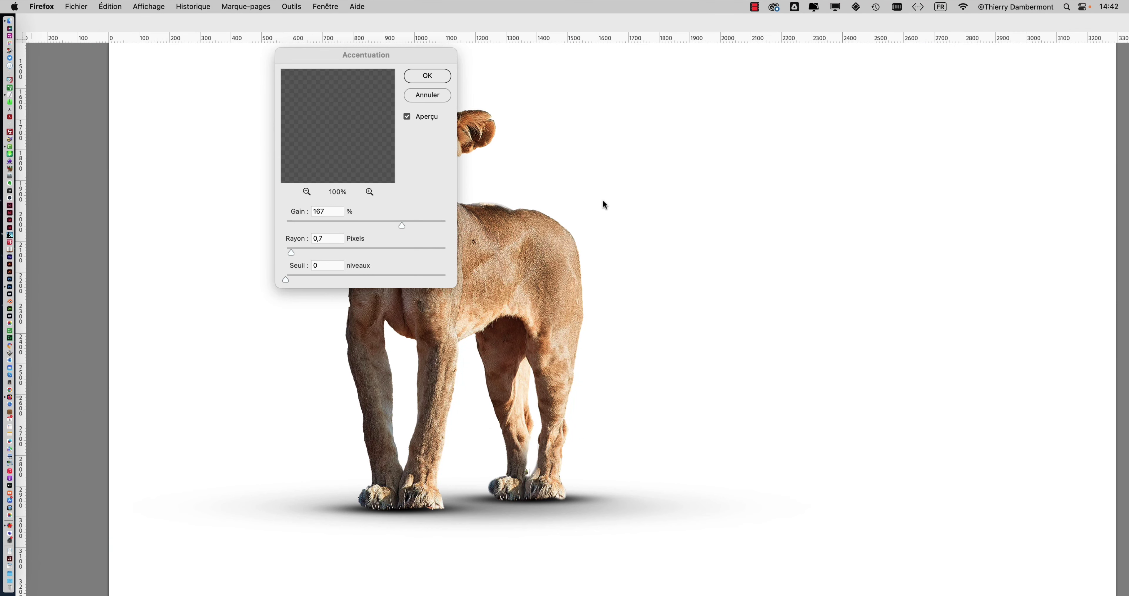
{"action": "left_click_drag", "start_coordinate": [381, 53], "coordinate": [632, 74]}
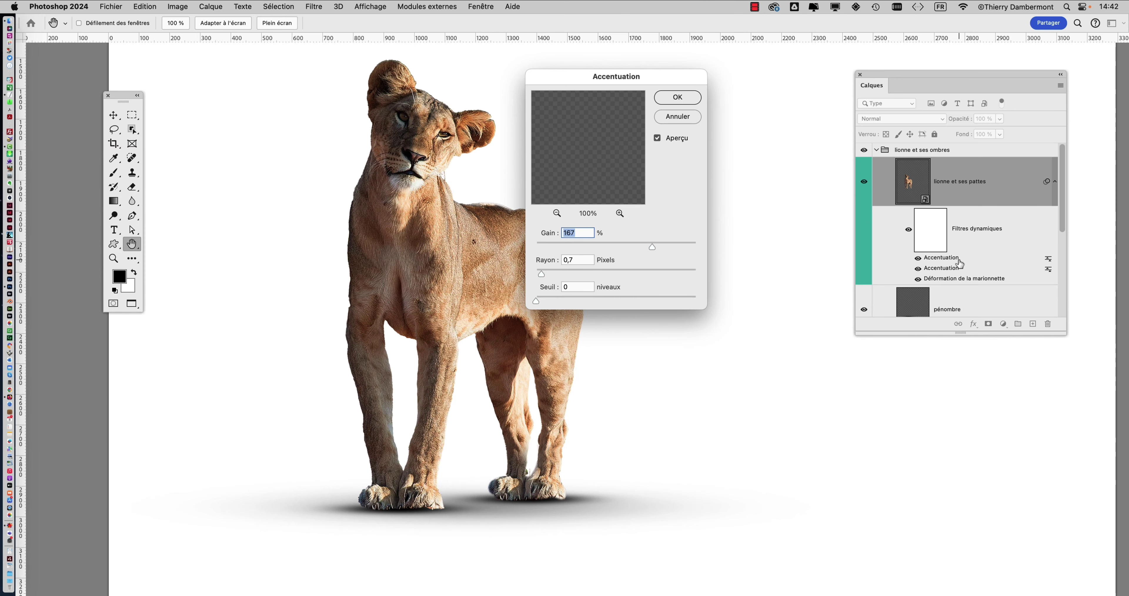
{"action": "left_click_drag", "start_coordinate": [617, 83], "coordinate": [700, 82]}
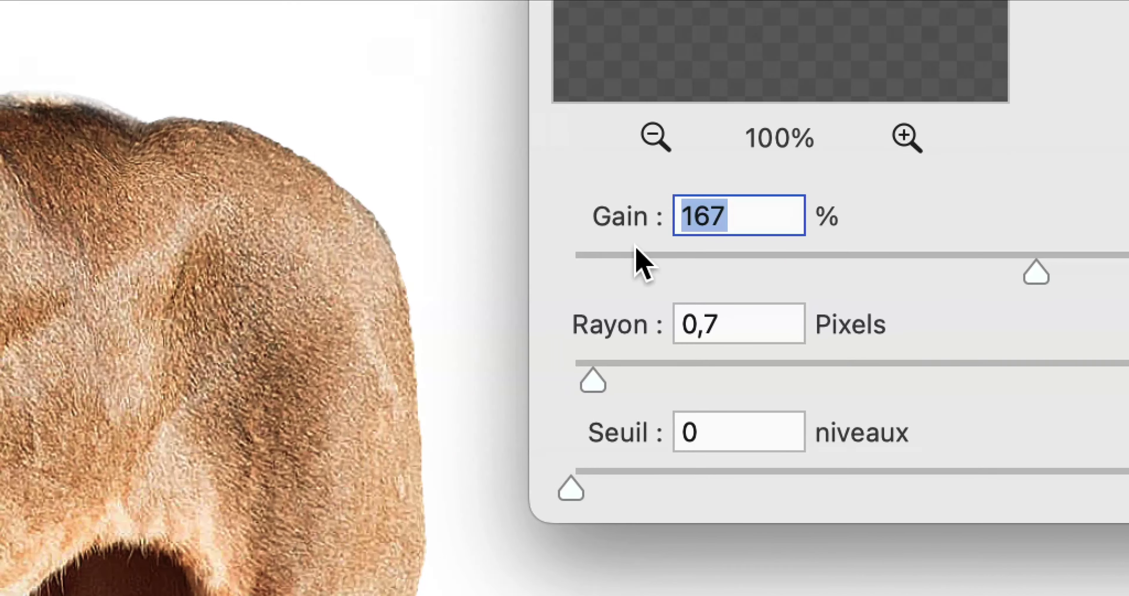
Try a Gain of 30 % and a Rayon of 132 pixels in the Accentuation settings
{"action": "left_click", "coordinate": [371, 239]}
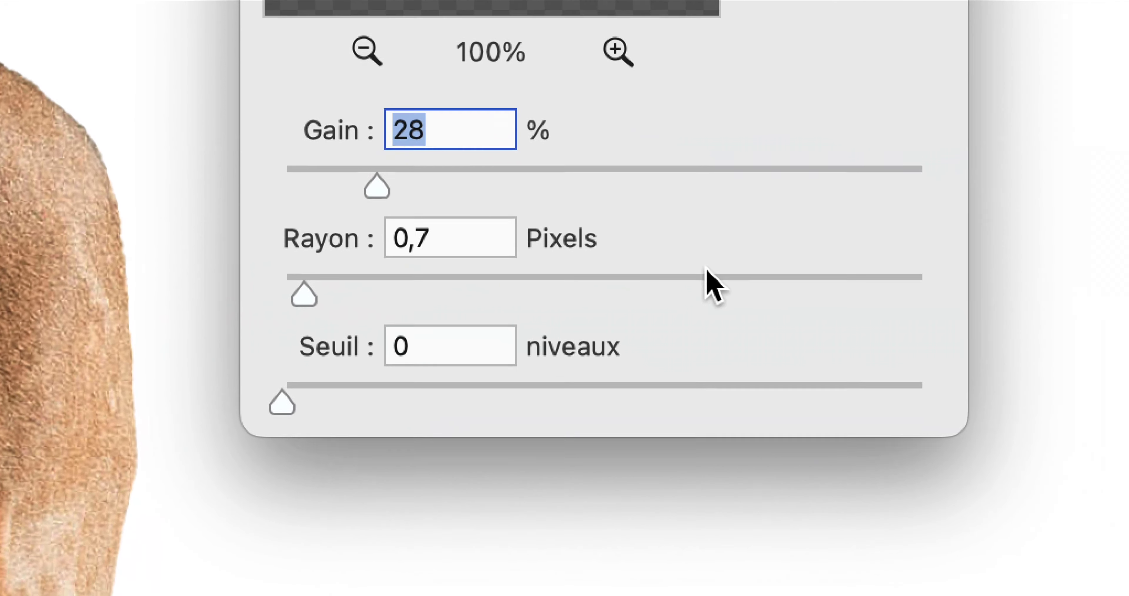
{"action": "left_click", "coordinate": [707, 274]}
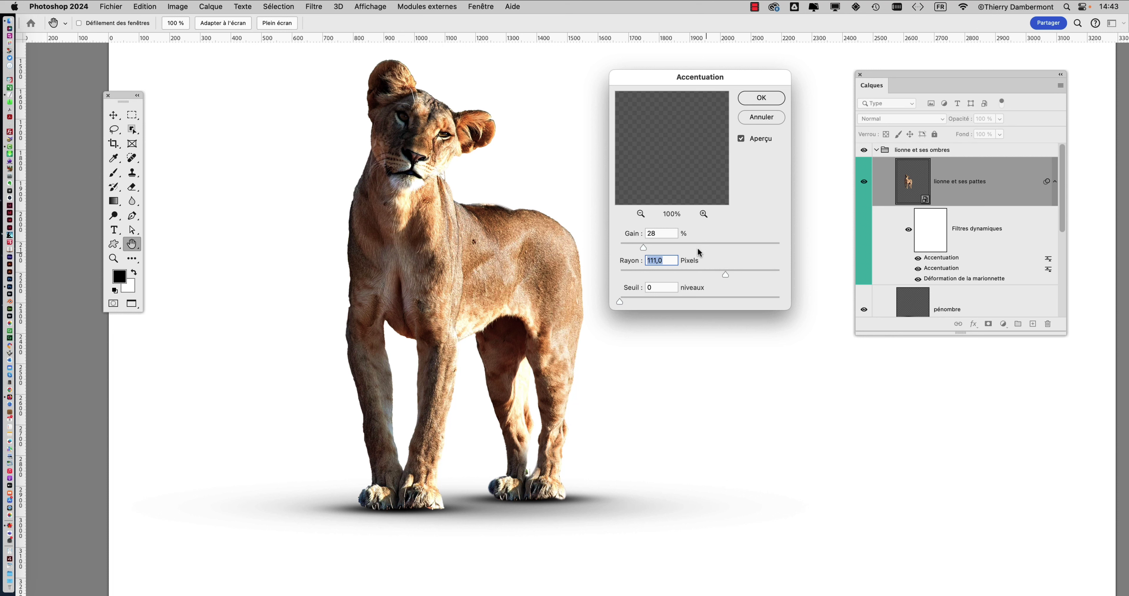
{"action": "mouse_move", "coordinate": [644, 245]}
{"action": "left_mouse_down"}
{"action": "mouse_move", "coordinate": [631, 245]}
{"action": "mouse_move", "coordinate": [641, 245]}
{"action": "left_mouse_up"}
{"action": "mouse_move", "coordinate": [723, 273]}
{"action": "left_mouse_down"}
{"action": "mouse_move", "coordinate": [689, 274]}
{"action": "mouse_move", "coordinate": [731, 274]}
{"action": "left_mouse_up"}
Compare the whole lioness with the Accentuation preview off and on
{"action": "left_click", "coordinate": [741, 138]}
{"action": "left_click", "coordinate": [742, 138]}
{"action": "left_click", "coordinate": [741, 137]}
{"action": "key", "text": "alt"}
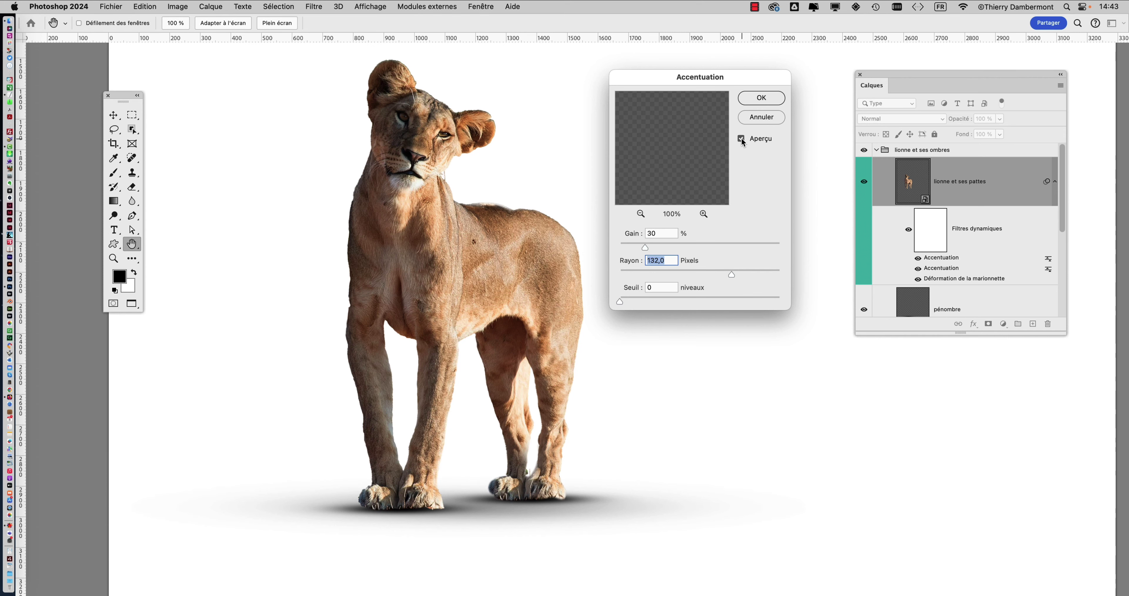
{"action": "left_click", "coordinate": [741, 139]}
Compare the contrast on the lioness's head and shoulders up close with the Accentuation preview off and on
{"action": "left_click", "coordinate": [362, 106], "text": "super"}
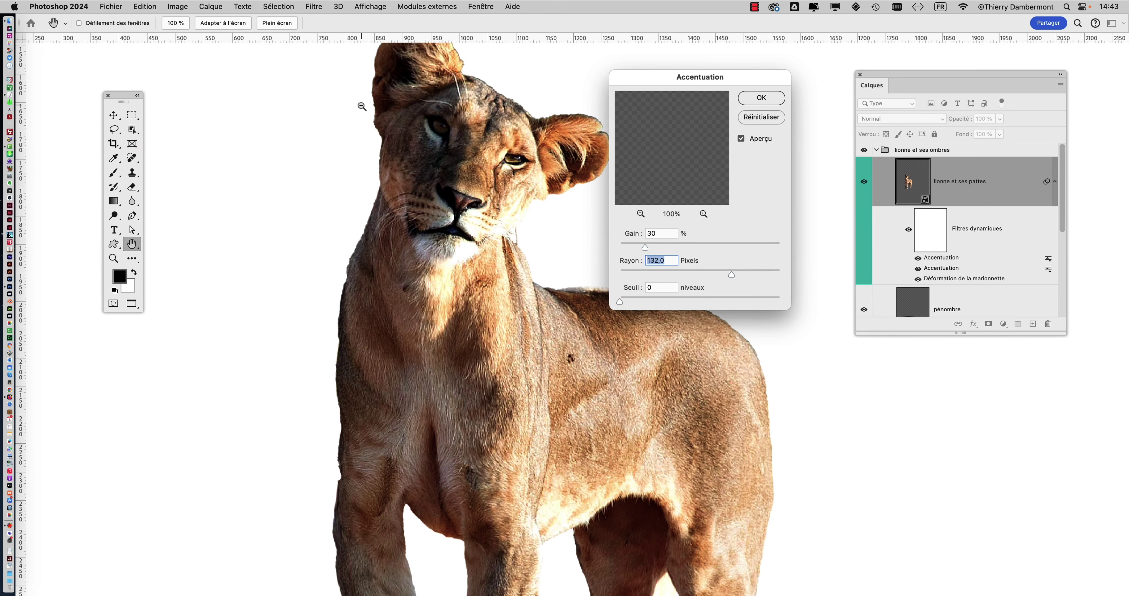
{"action": "scroll", "coordinate": [449, 174], "scroll_direction": "up", "scroll_amount": 3}
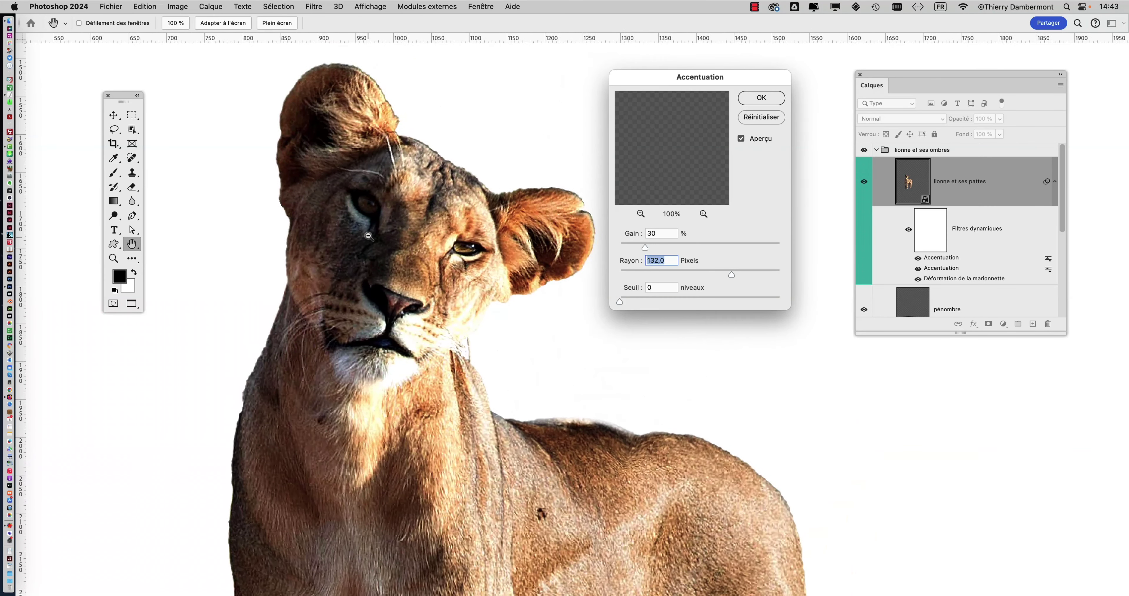
{"action": "scroll", "coordinate": [368, 236], "scroll_direction": "up", "scroll_amount": 1}
{"action": "left_click", "coordinate": [740, 138]}
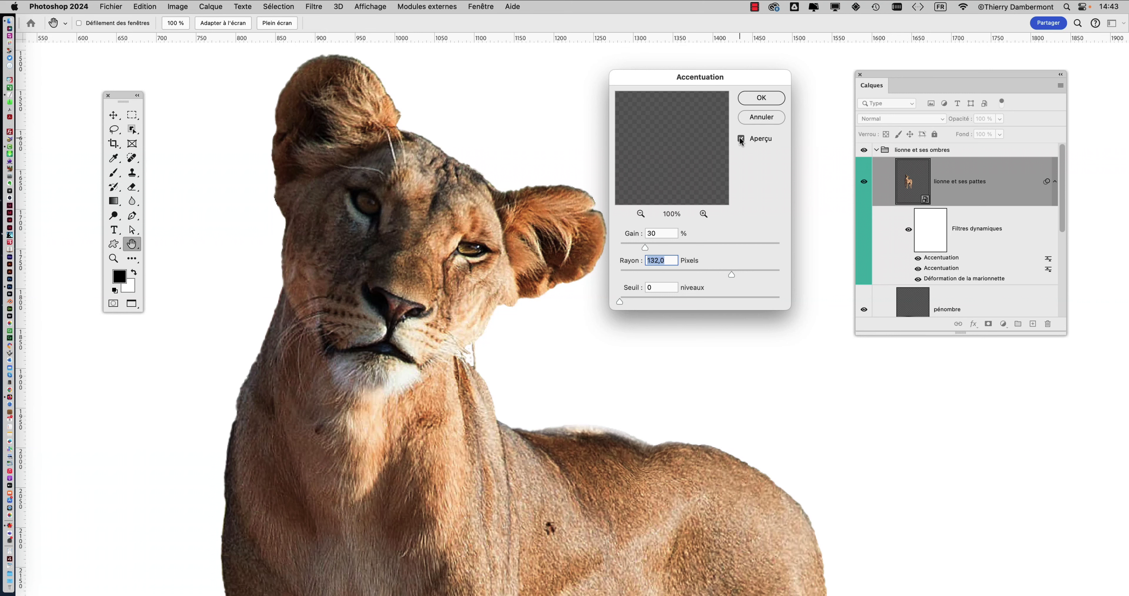
{"action": "left_click", "coordinate": [740, 139]}
{"action": "left_click", "coordinate": [740, 138]}
{"action": "left_click", "coordinate": [740, 138]}
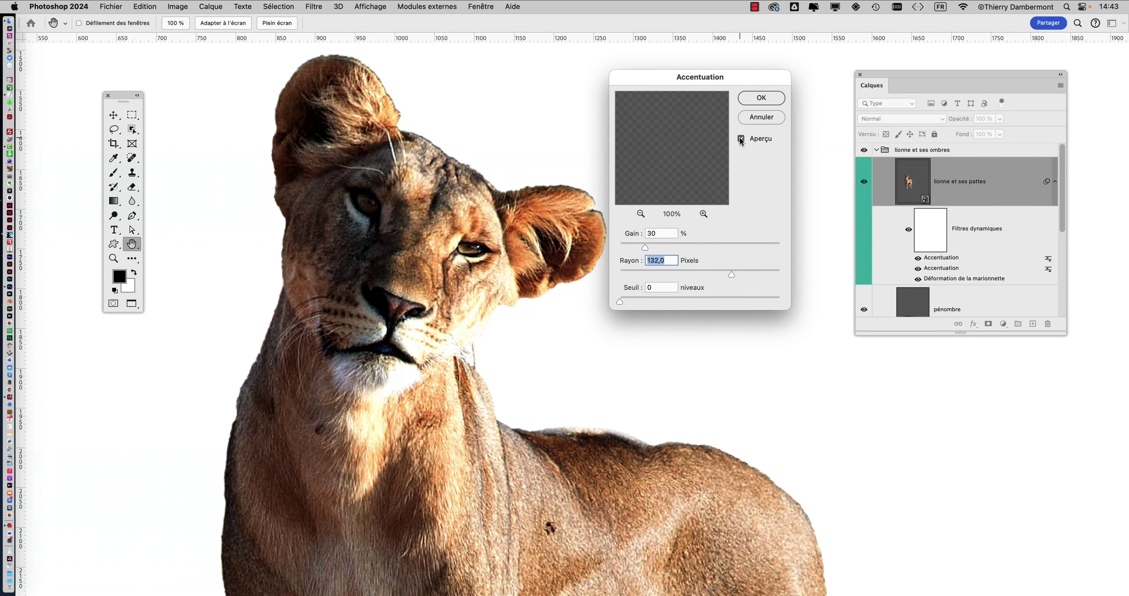
{"action": "left_click", "coordinate": [740, 138]}
{"action": "left_click", "coordinate": [740, 139]}
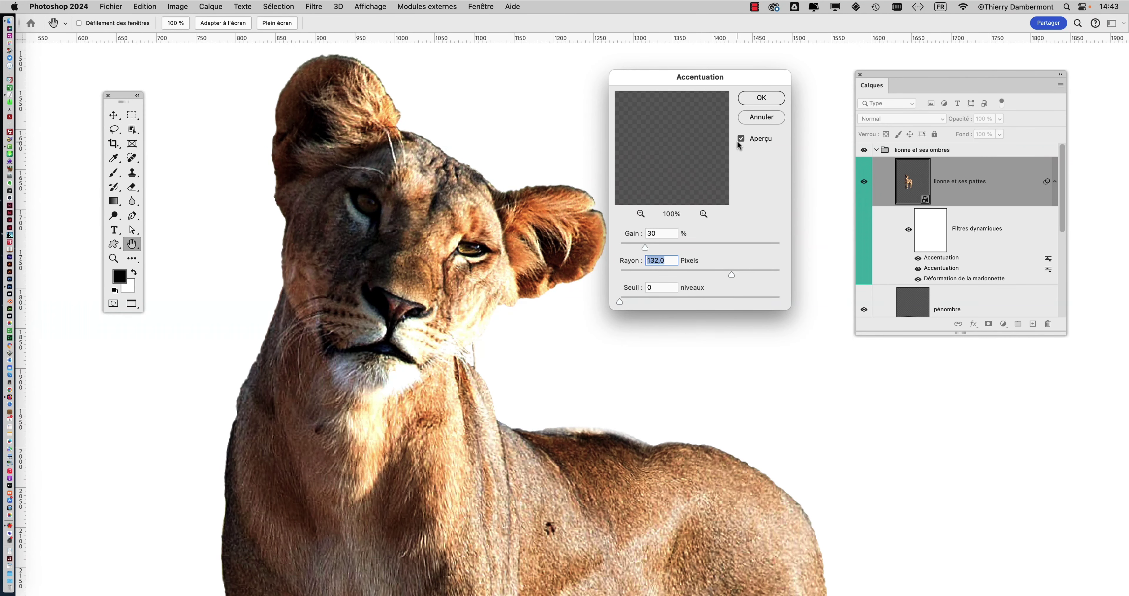
{"action": "left_click", "coordinate": [740, 139]}
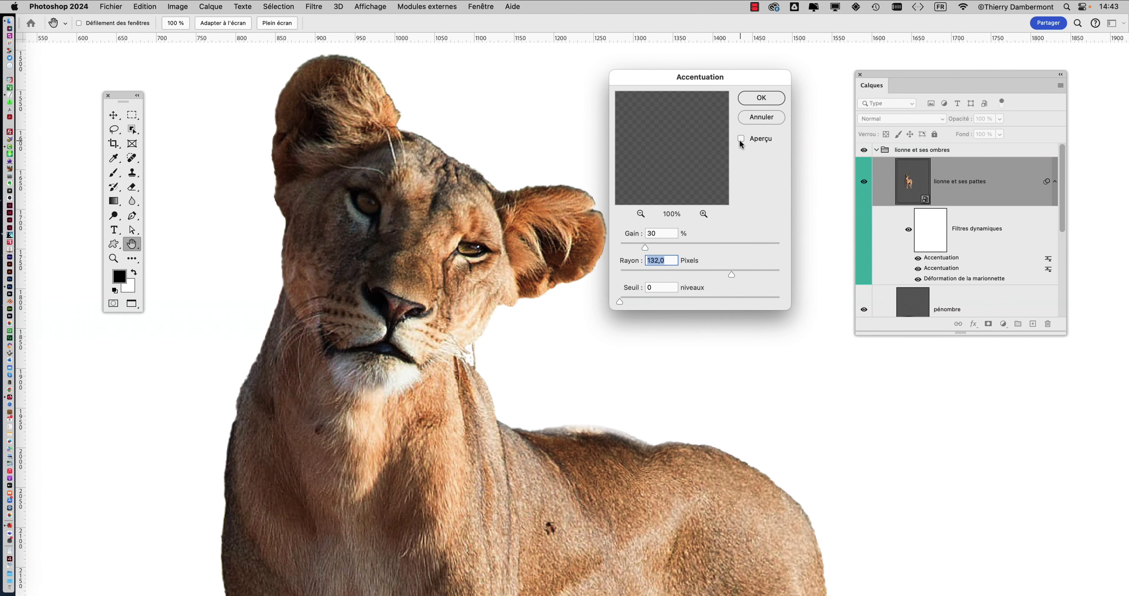
{"action": "left_click", "coordinate": [741, 139]}
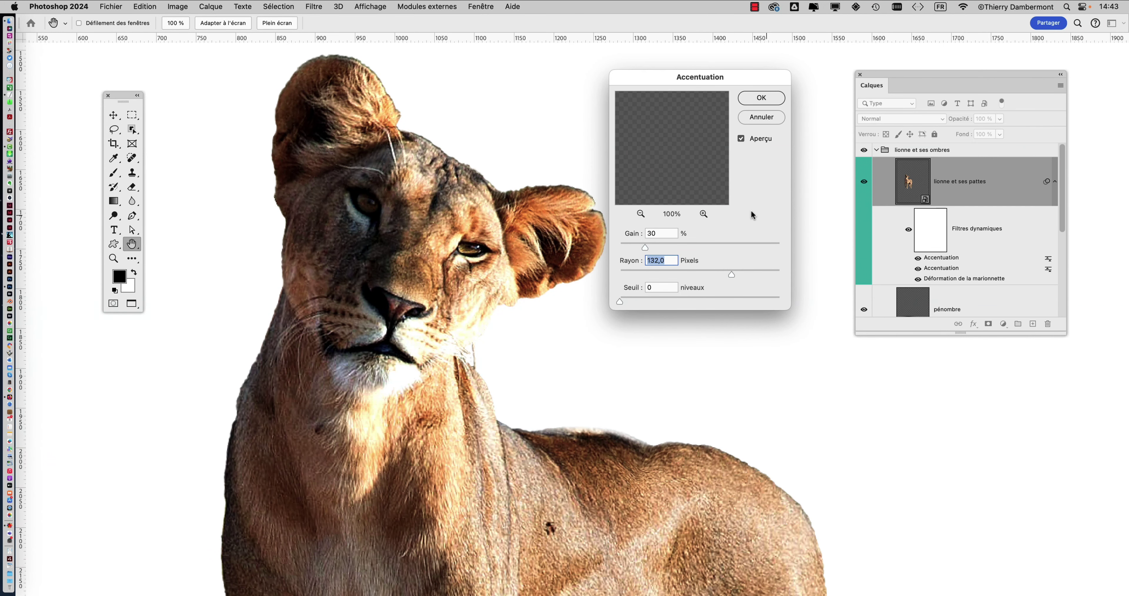
{"action": "key", "text": "alt"}
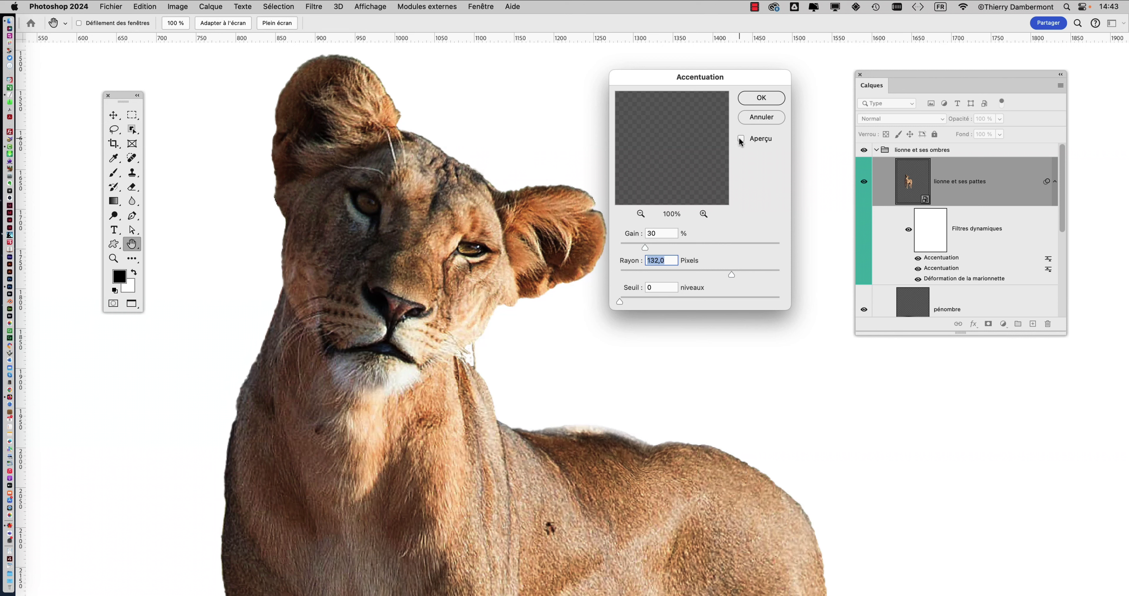
{"action": "left_click", "coordinate": [737, 138]}
{"action": "left_click", "coordinate": [737, 138]}
Reduce Gain to 22 % and Rayon to 88,1 pixels, and apply the second Accentuation filter
{"action": "left_click_drag", "start_coordinate": [645, 247], "coordinate": [638, 247]}
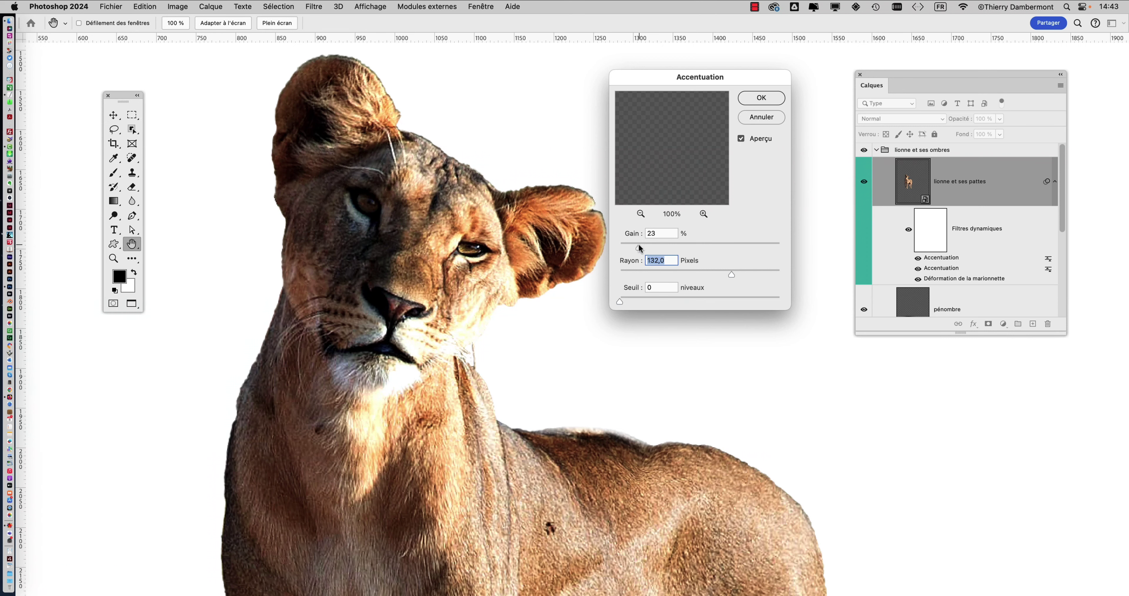
{"action": "left_click_drag", "start_coordinate": [732, 275], "coordinate": [719, 274]}
{"action": "left_click", "coordinate": [761, 98]}
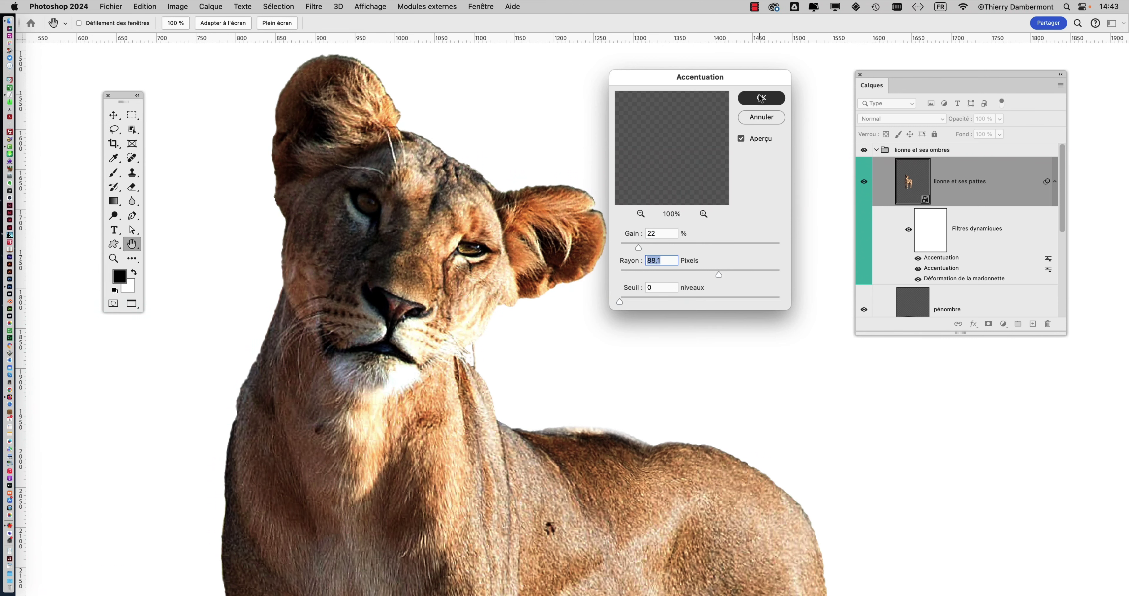
Move the layer list nearer the lioness and compare the image with the upper Accentuation smart filter hidden and shown
{"action": "left_click_drag", "start_coordinate": [893, 86], "coordinate": [761, 86]}
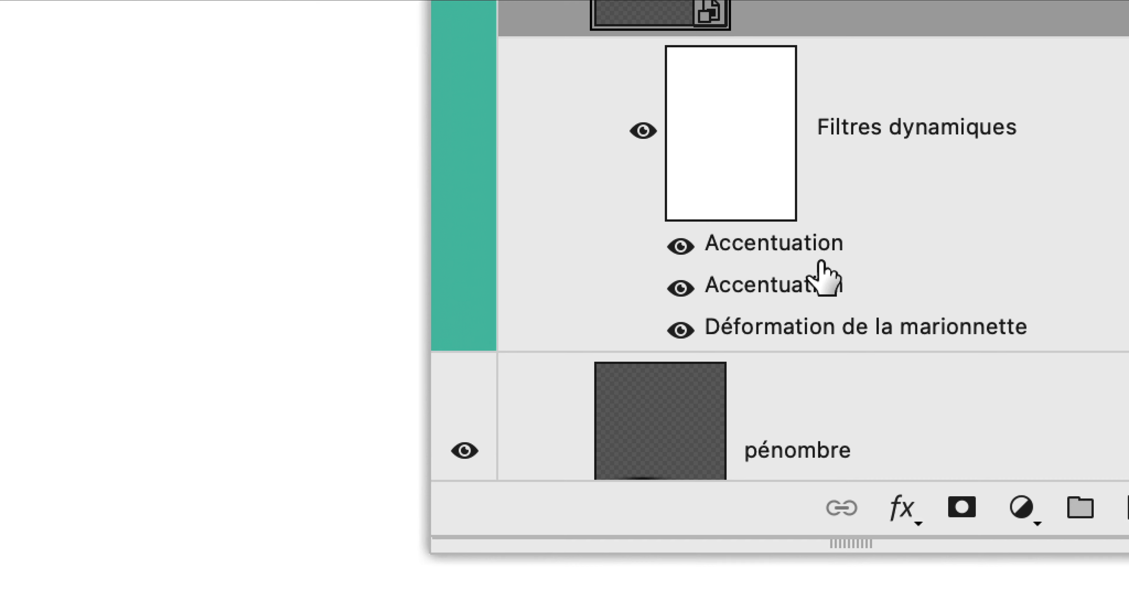
{"action": "left_click", "coordinate": [681, 246]}
{"action": "left_click", "coordinate": [681, 246]}
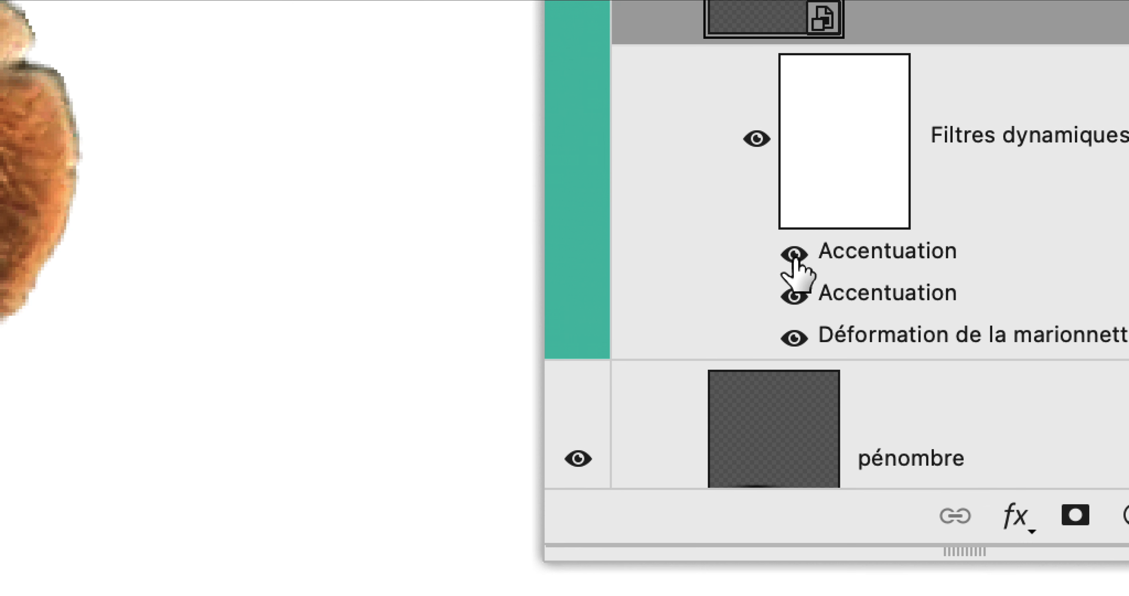
{"action": "left_click", "coordinate": [795, 259]}
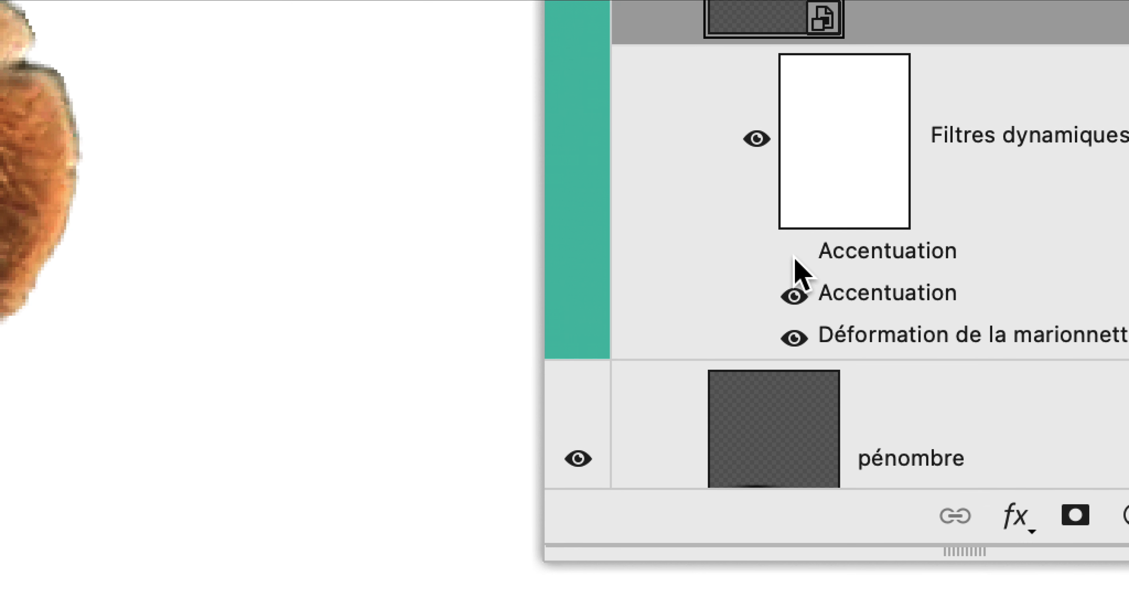
{"action": "left_click", "coordinate": [795, 258]}
{"action": "left_click", "coordinate": [785, 259]}
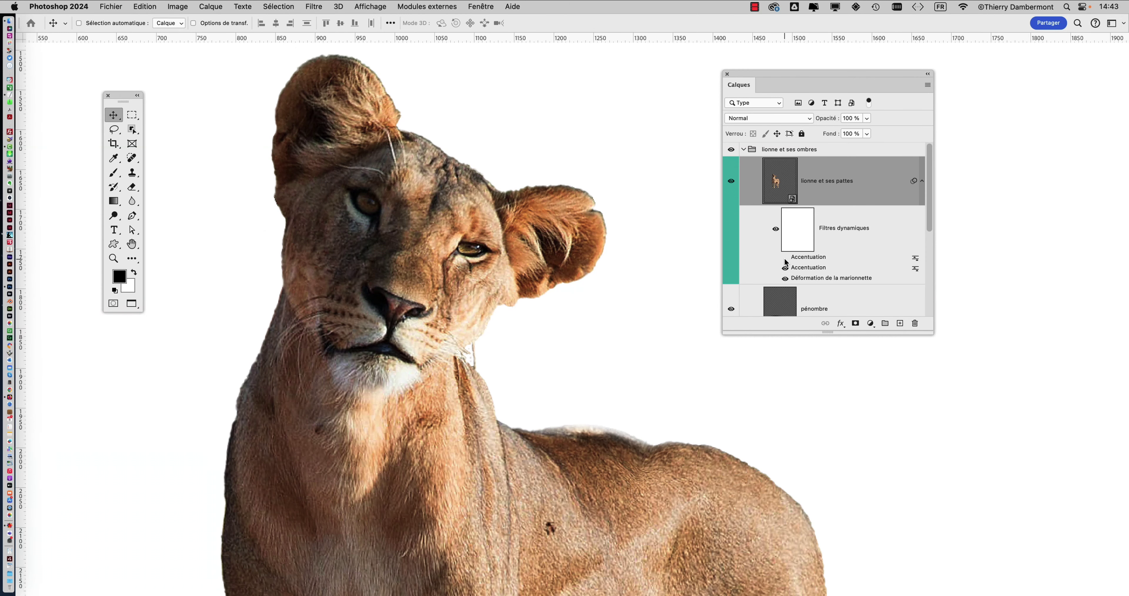
{"action": "left_click", "coordinate": [785, 259]}
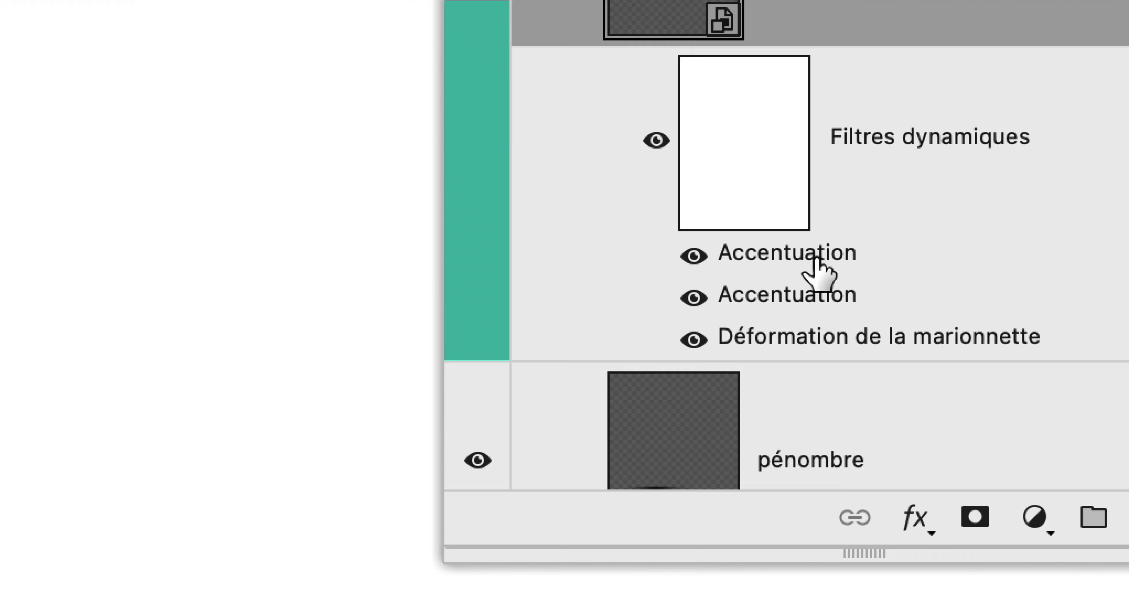
Edit the upper Accentuation smart filter, setting Gain to 19 % and Rayon to 20,6 pixels
{"action": "double_click", "coordinate": [816, 259]}
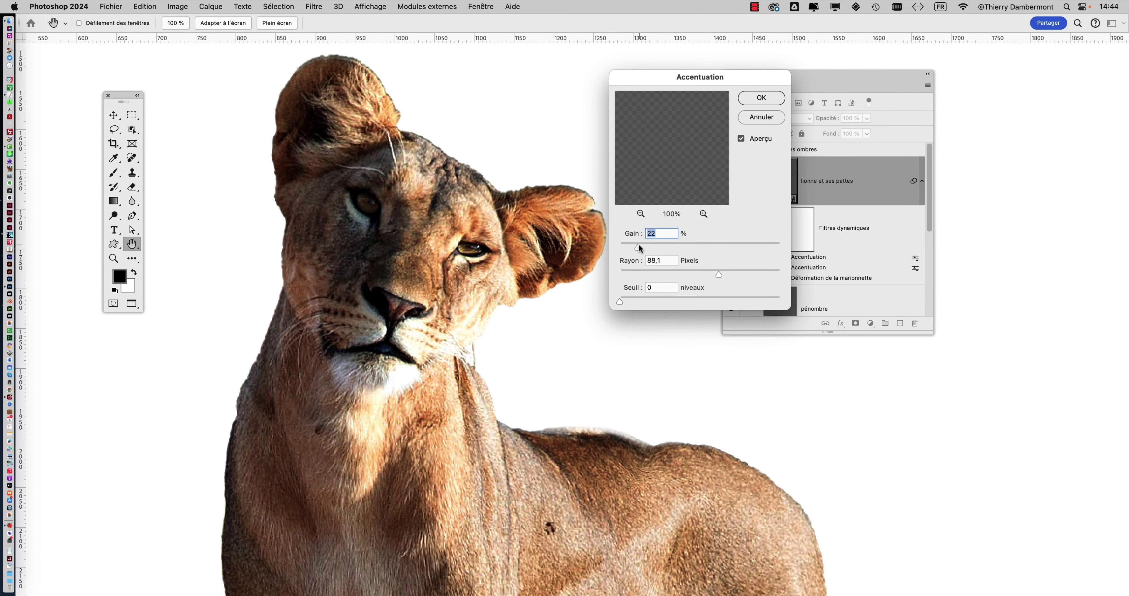
{"action": "left_click_drag", "start_coordinate": [639, 248], "coordinate": [635, 247]}
{"action": "left_click_drag", "start_coordinate": [719, 274], "coordinate": [691, 274]}
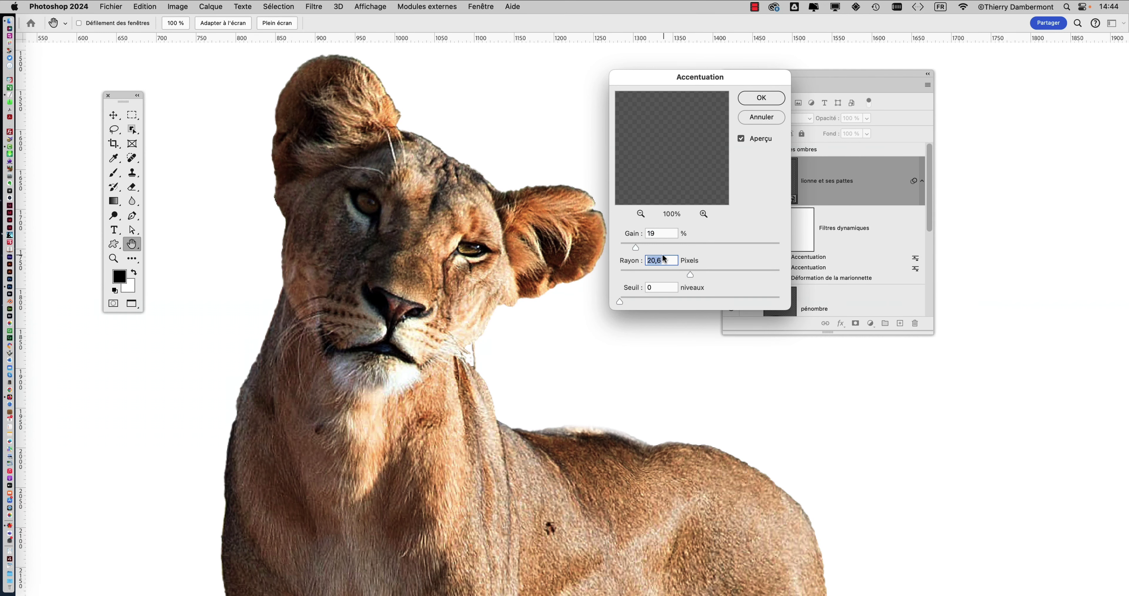
Compare the lioness's face up close with the Accentuation preview off and on, and apply the settings
{"action": "left_click", "coordinate": [741, 138]}
{"action": "left_click", "coordinate": [740, 138]}
{"action": "key", "text": "alt"}
{"action": "scroll", "coordinate": [425, 236], "scroll_direction": "up", "scroll_amount": 5}
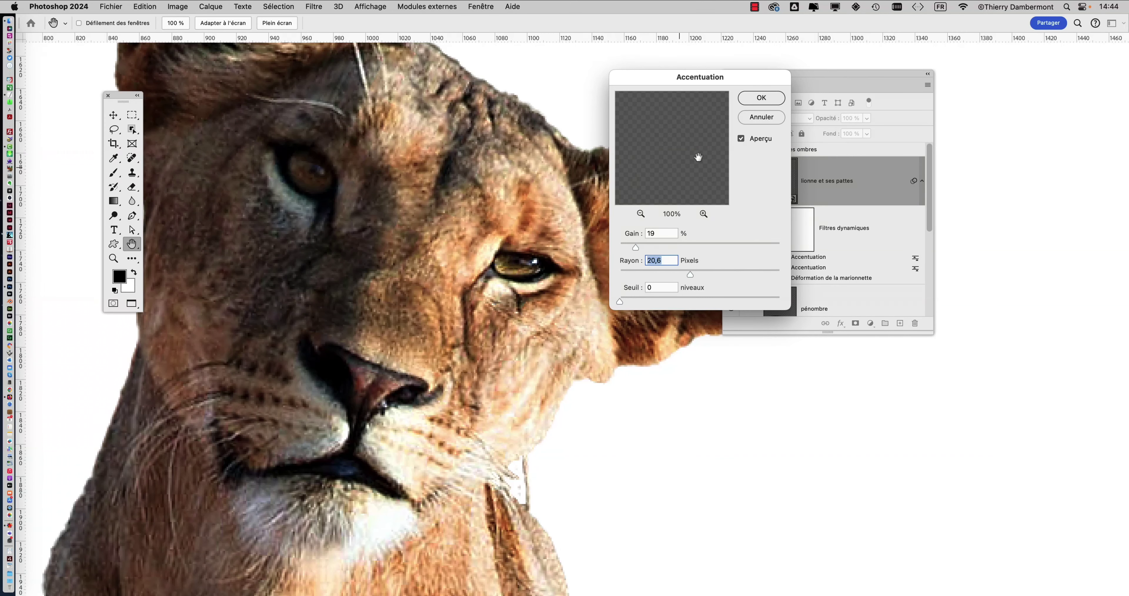
{"action": "left_click", "coordinate": [740, 138]}
{"action": "left_click", "coordinate": [740, 138]}
{"action": "left_click", "coordinate": [742, 139]}
{"action": "left_click", "coordinate": [743, 139]}
{"action": "left_click", "coordinate": [740, 139]}
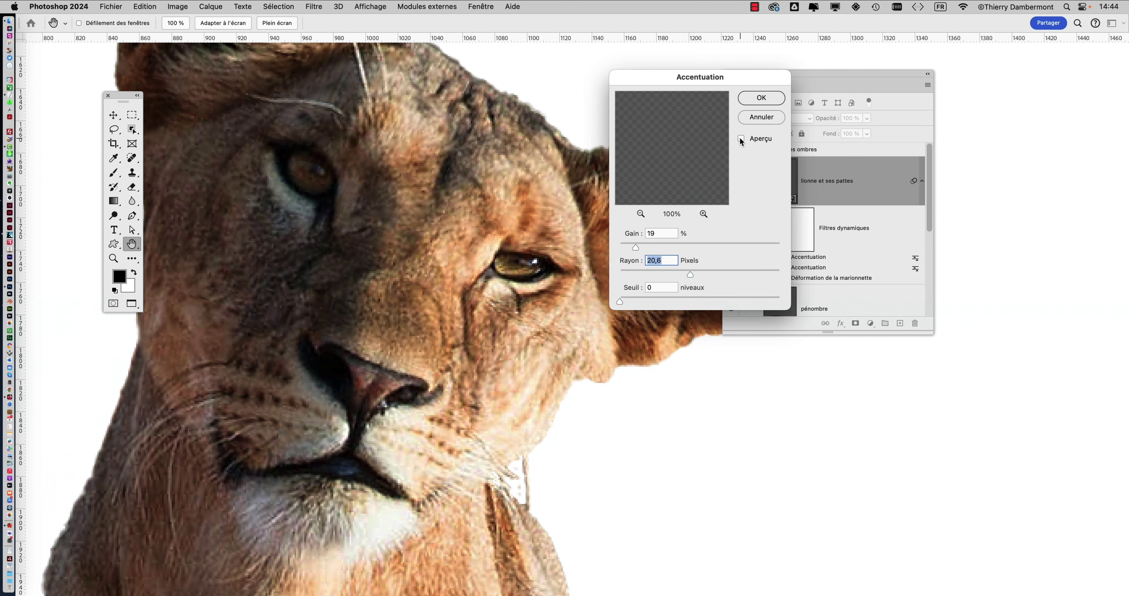
{"action": "left_click", "coordinate": [740, 139]}
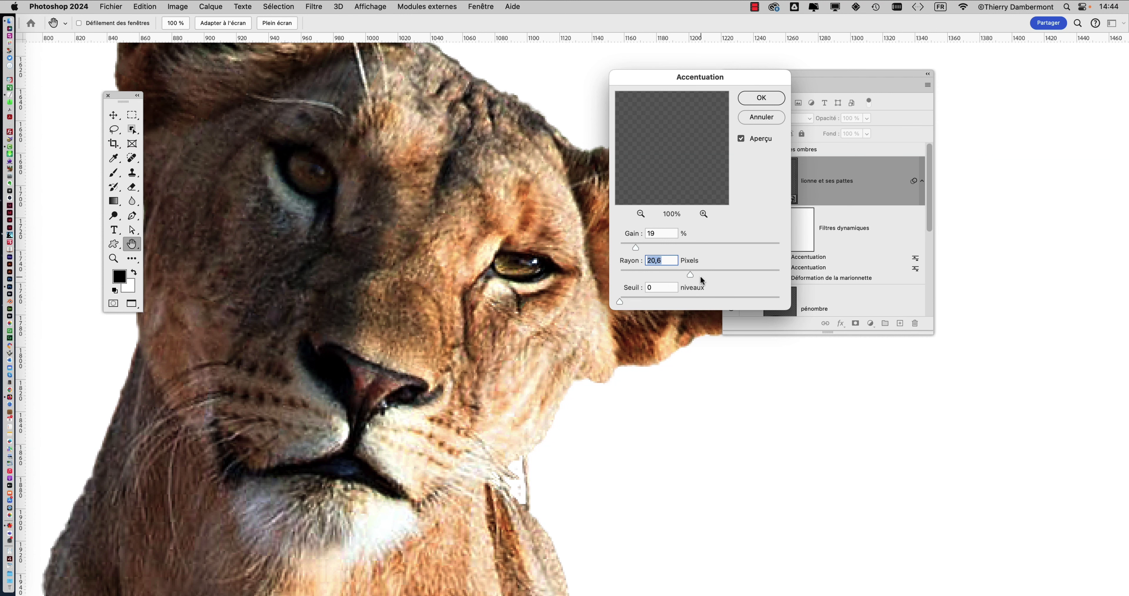
{"action": "left_click", "coordinate": [766, 124]}
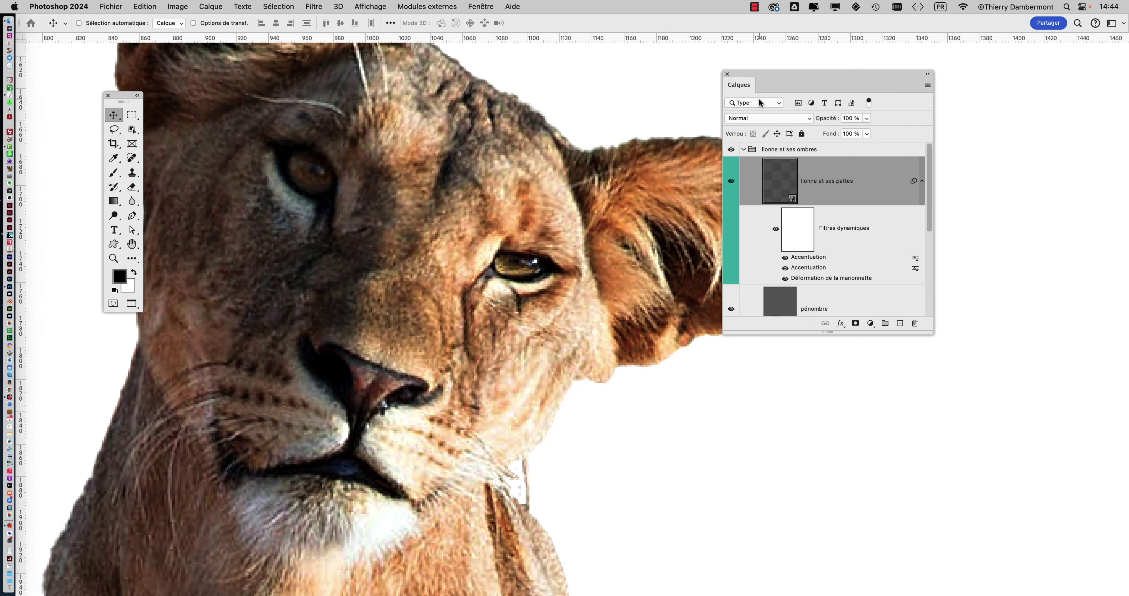
{"action": "scroll", "coordinate": [521, 262], "scroll_direction": "down", "scroll_amount": 3}
{"action": "scroll", "coordinate": [515, 267], "scroll_direction": "up", "scroll_amount": 3}
{"action": "scroll", "coordinate": [515, 267], "scroll_direction": "down", "scroll_amount": 2}
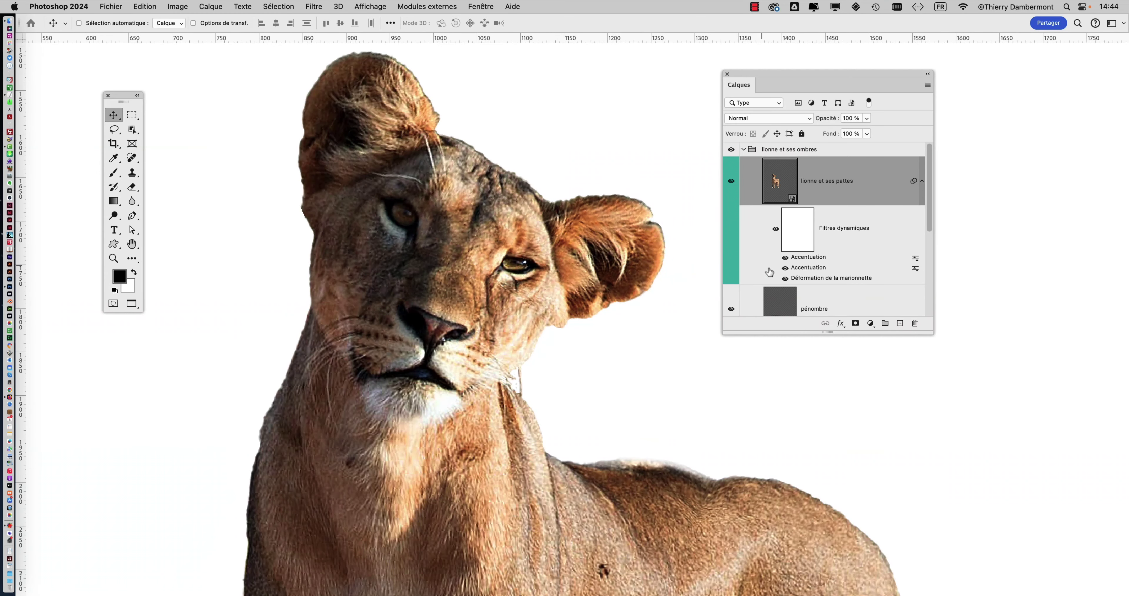
Hide both Accentuation smart filters on the lioness and move the layer list clear of her face
{"action": "left_click", "coordinate": [784, 268]}
{"action": "left_click", "coordinate": [785, 257]}
{"action": "scroll", "coordinate": [470, 269], "scroll_direction": "up", "scroll_amount": 3}
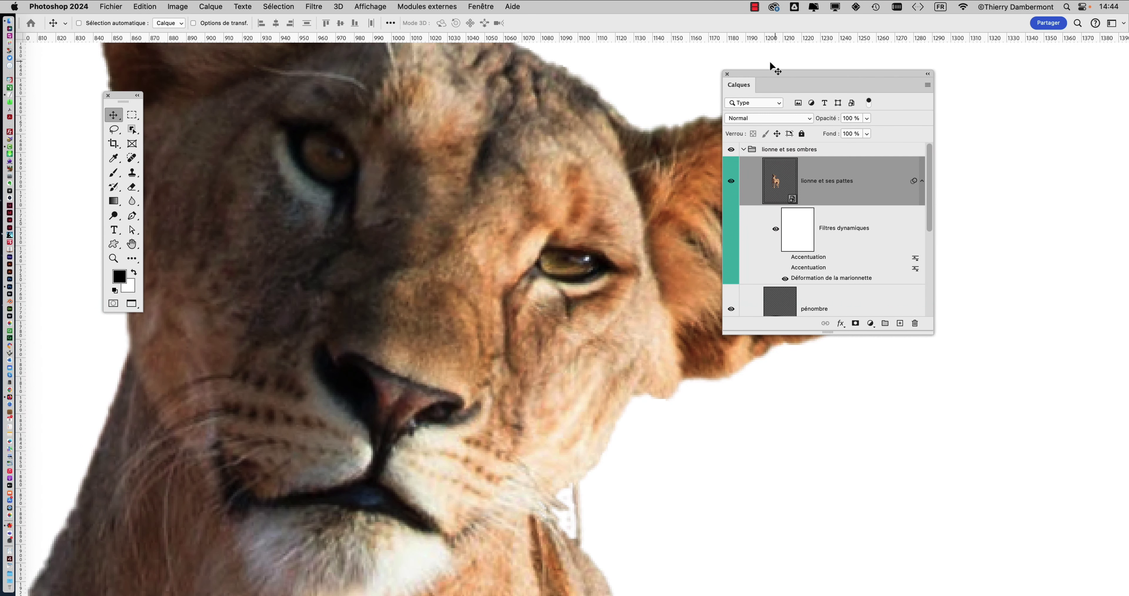
{"action": "left_click_drag", "start_coordinate": [772, 66], "coordinate": [915, 64]}
{"action": "scroll", "coordinate": [648, 288], "scroll_direction": "up", "scroll_amount": 2}
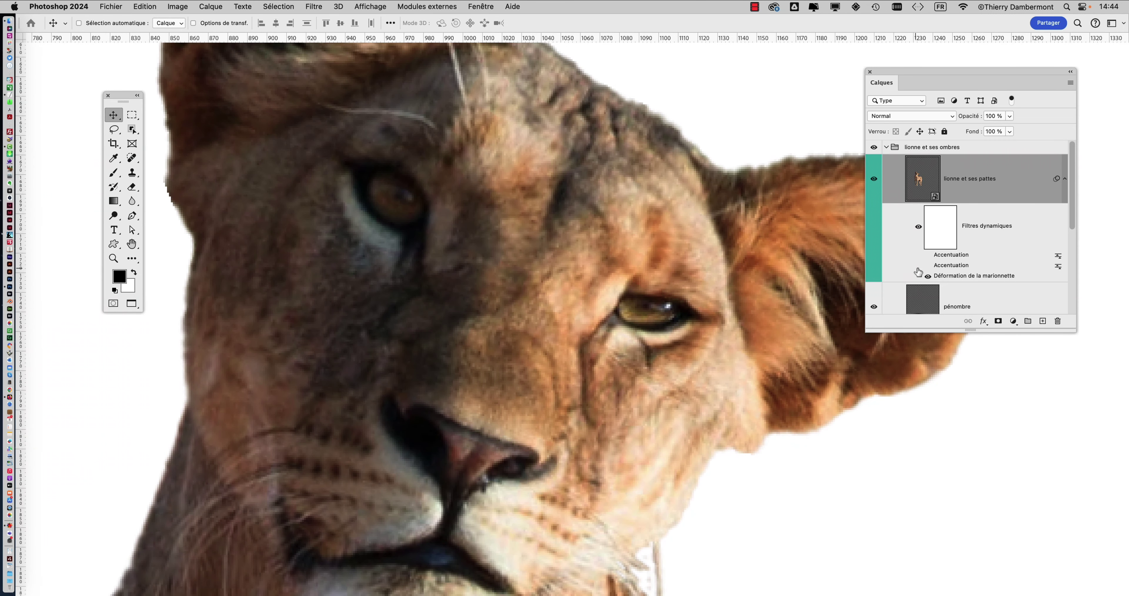
Show both Accentuation smart filters again, starting with the lower one, and inspect the lioness from face to paws
{"action": "left_click", "coordinate": [927, 265]}
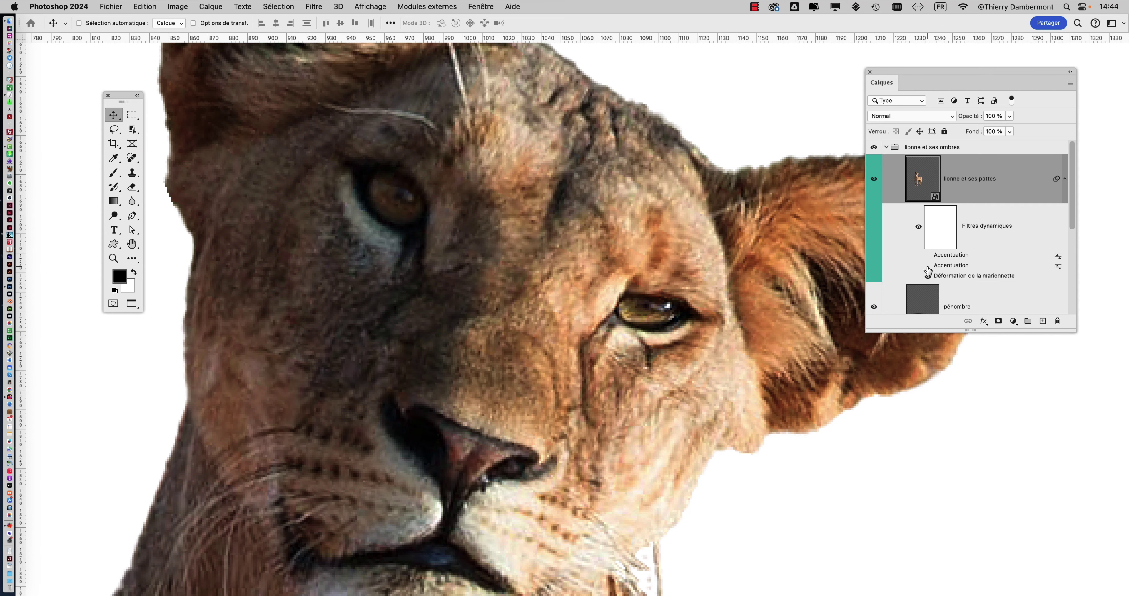
{"action": "left_click", "coordinate": [927, 267]}
{"action": "left_click", "coordinate": [928, 255]}
{"action": "scroll", "coordinate": [784, 301], "scroll_direction": "down", "scroll_amount": 10}
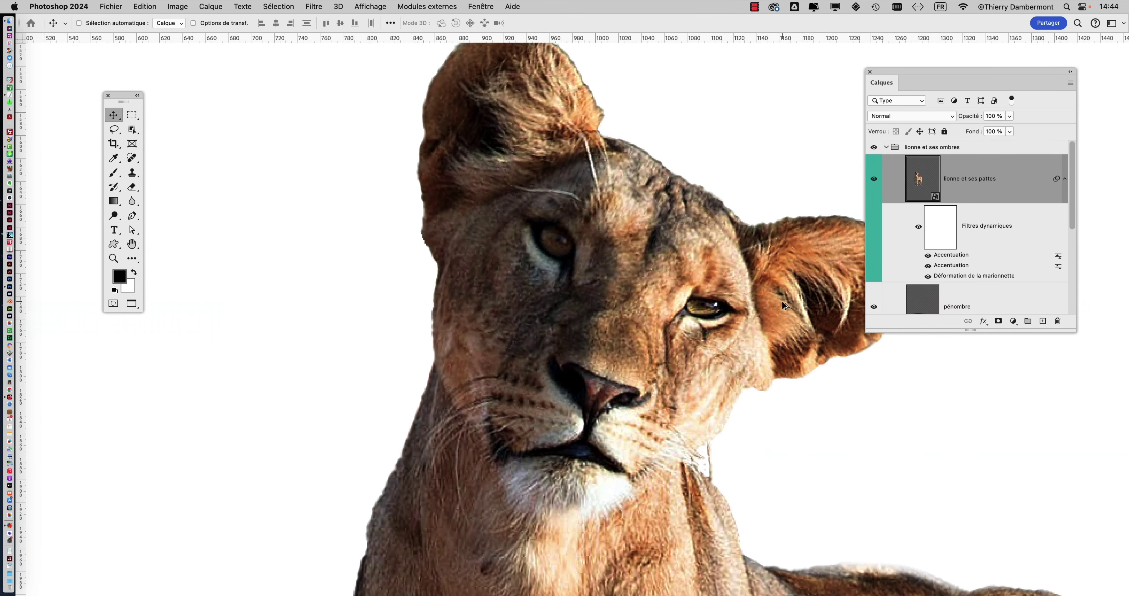
{"action": "scroll", "coordinate": [646, 340], "scroll_direction": "down", "scroll_amount": 5}
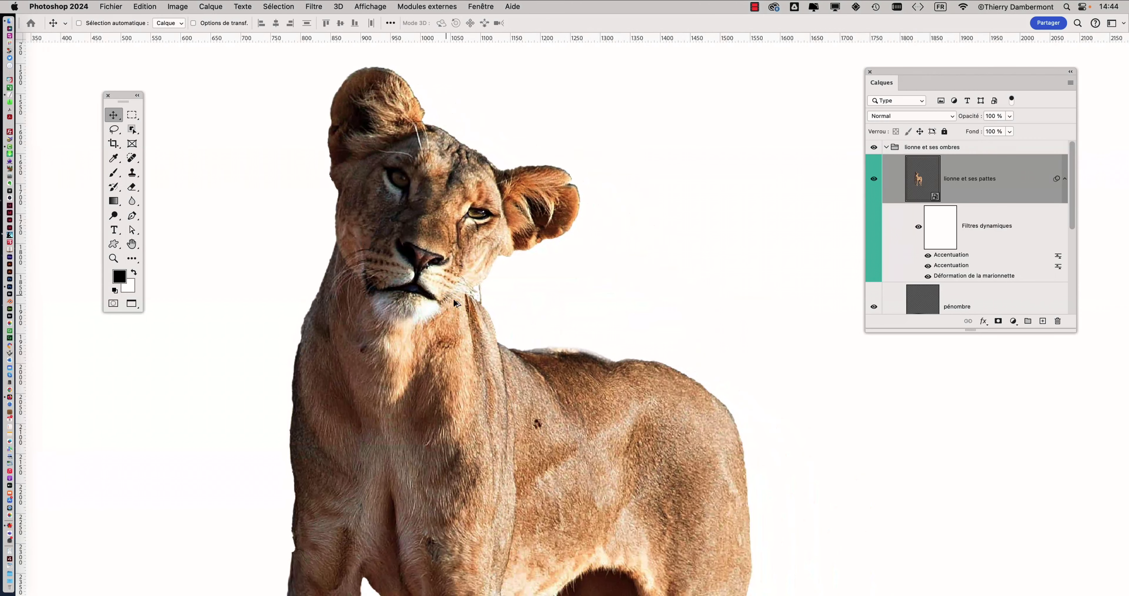
{"action": "left_click_drag", "start_coordinate": [447, 316], "coordinate": [406, 215]}
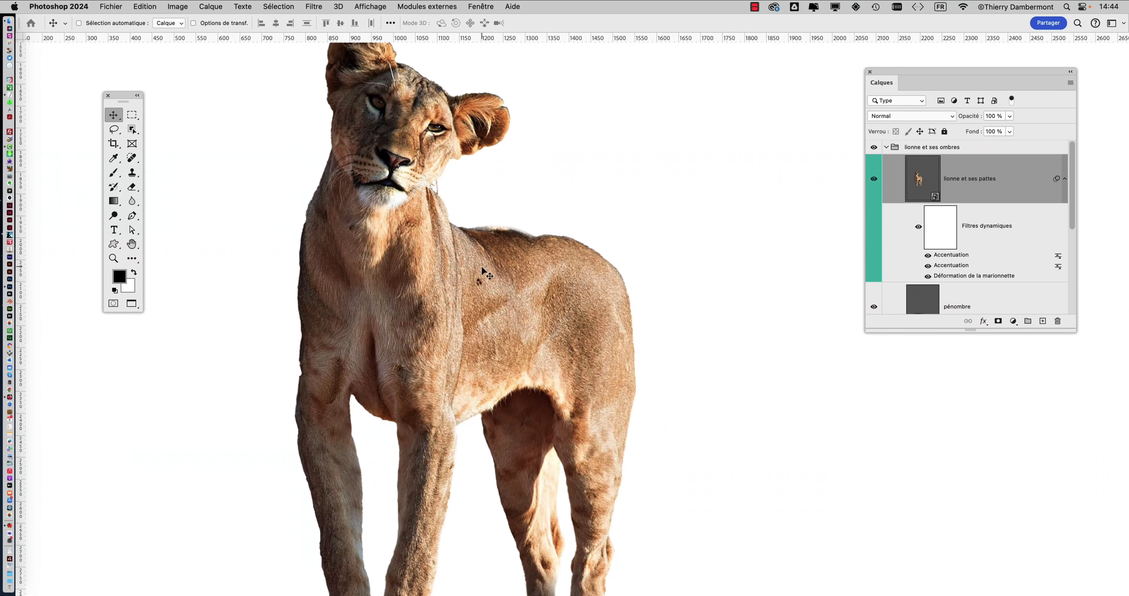
{"action": "scroll", "coordinate": [480, 273], "scroll_direction": "down", "scroll_amount": 2}
{"action": "scroll", "coordinate": [478, 274], "scroll_direction": "down", "scroll_amount": 2}
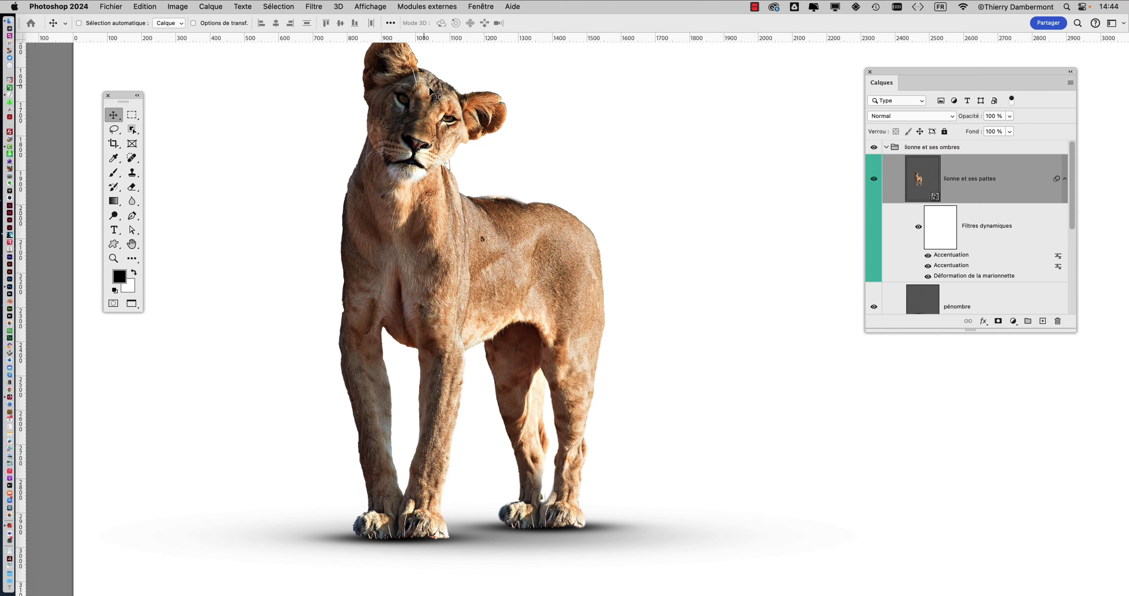
Compare the lioness with both Accentuation smart filters hidden together and shown together
{"action": "left_click_drag", "start_coordinate": [928, 256], "coordinate": [927, 266]}
{"action": "scroll", "coordinate": [417, 99], "scroll_direction": "up", "scroll_amount": 5}
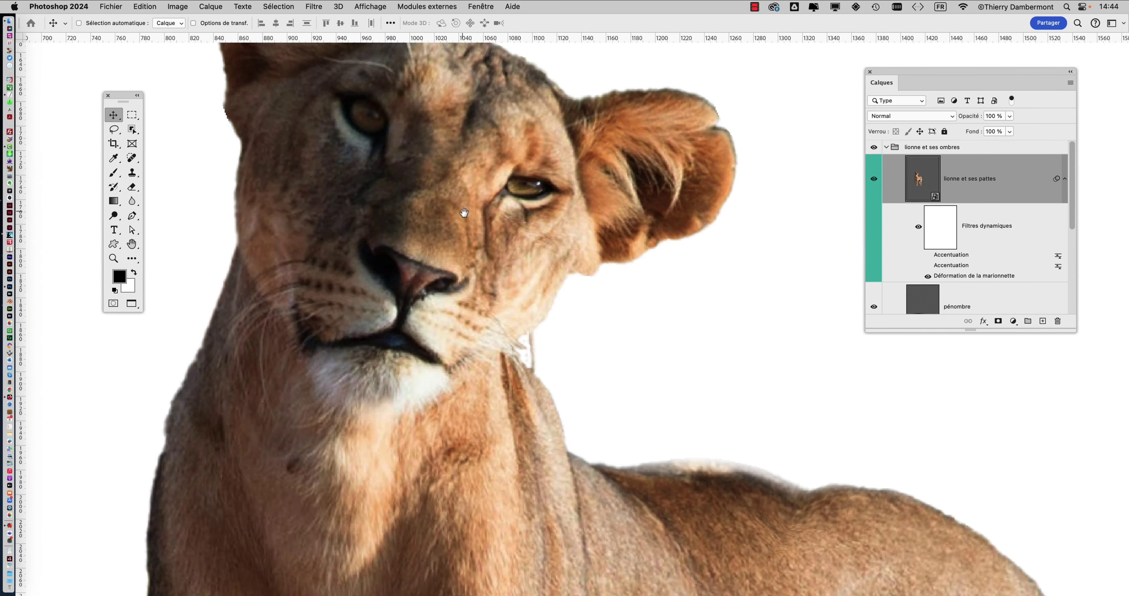
{"action": "scroll", "coordinate": [464, 213], "scroll_direction": "up", "scroll_amount": 2}
{"action": "scroll", "coordinate": [417, 255], "scroll_direction": "down", "scroll_amount": 2}
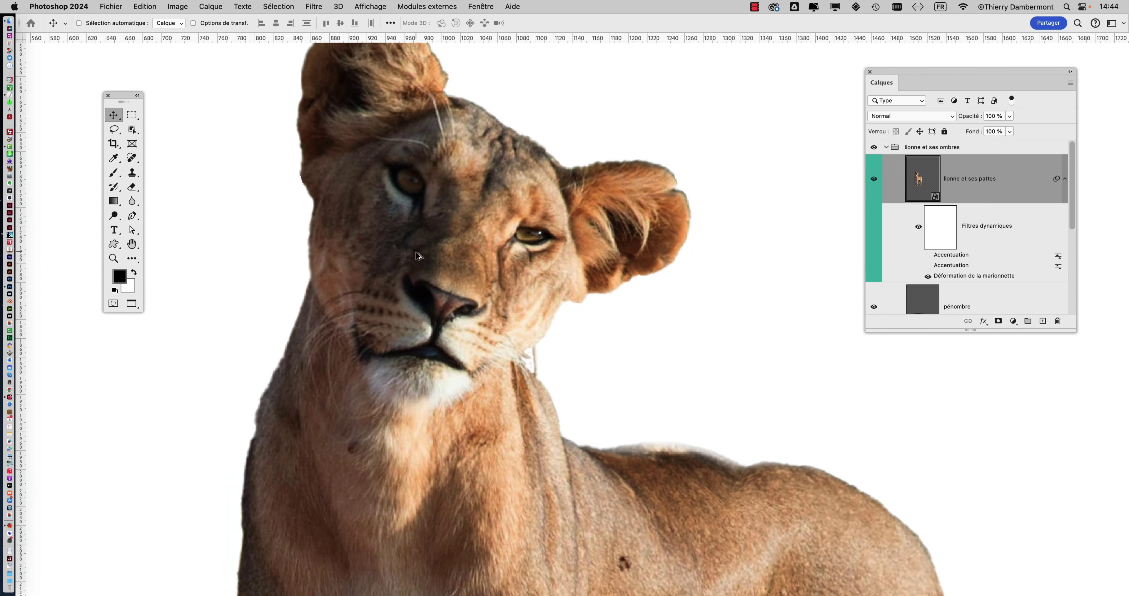
{"action": "scroll", "coordinate": [417, 255], "scroll_direction": "down", "scroll_amount": 1}
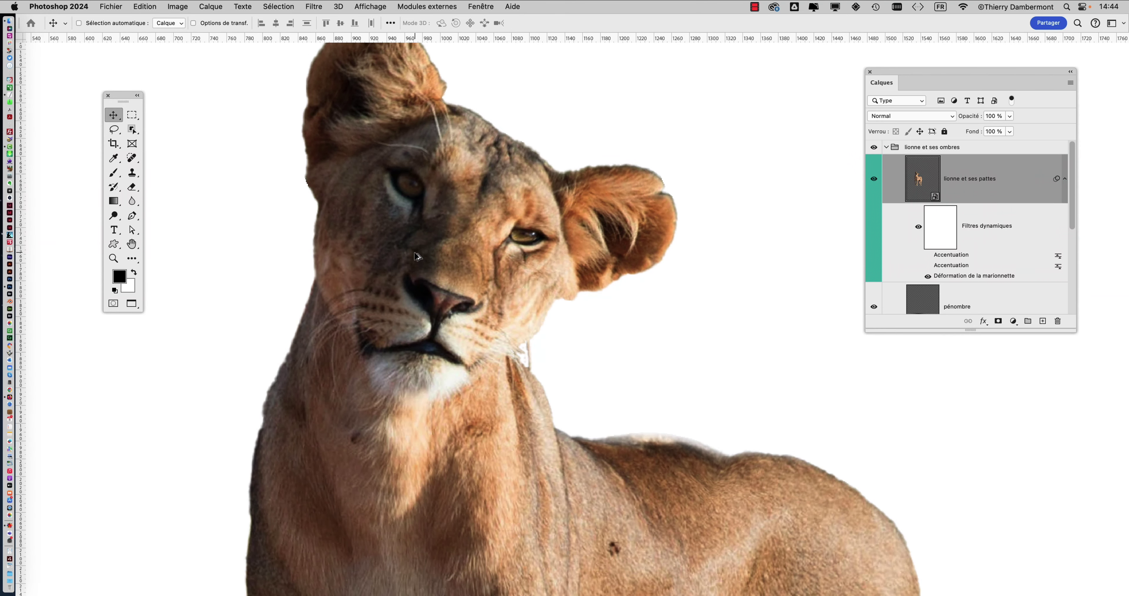
{"action": "left_click", "coordinate": [928, 255]}
{"action": "scroll", "coordinate": [794, 241], "scroll_direction": "down", "scroll_amount": 5}
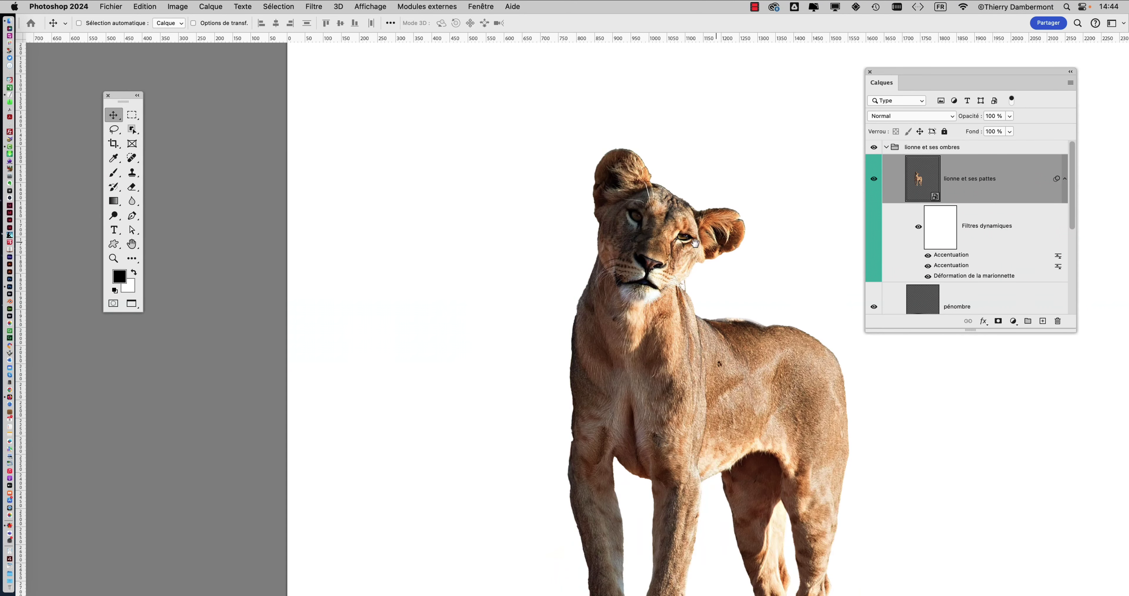
{"action": "left_click_drag", "start_coordinate": [695, 244], "coordinate": [449, 184]}
Save the document under the new name Lionne - 19.psd in the trucage lionne folder
{"action": "left_click", "coordinate": [107, 7]}
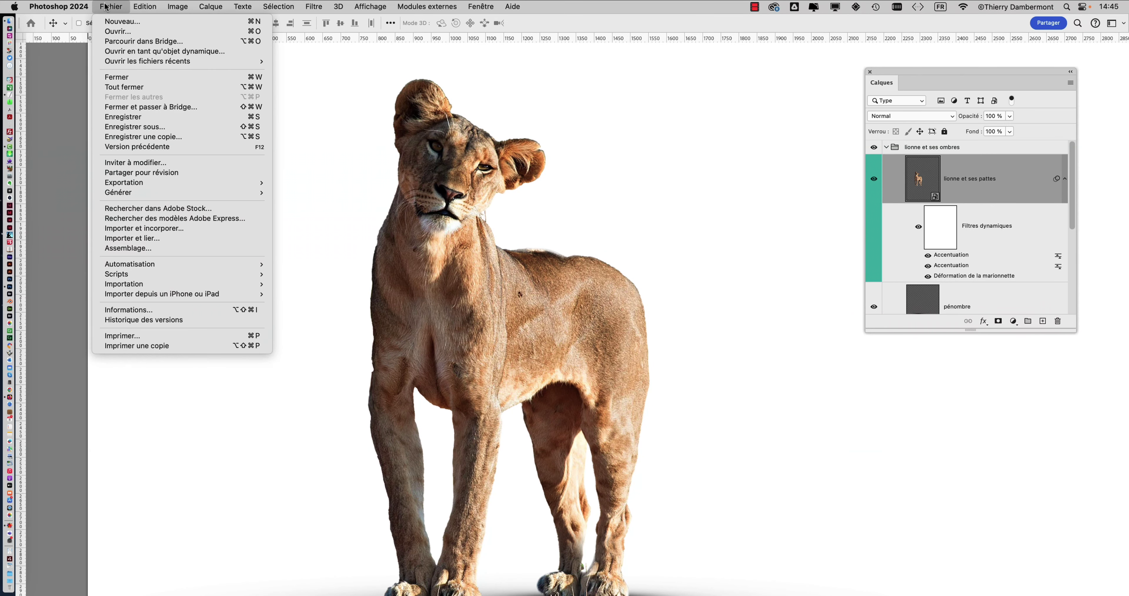
{"action": "left_click", "coordinate": [160, 127]}
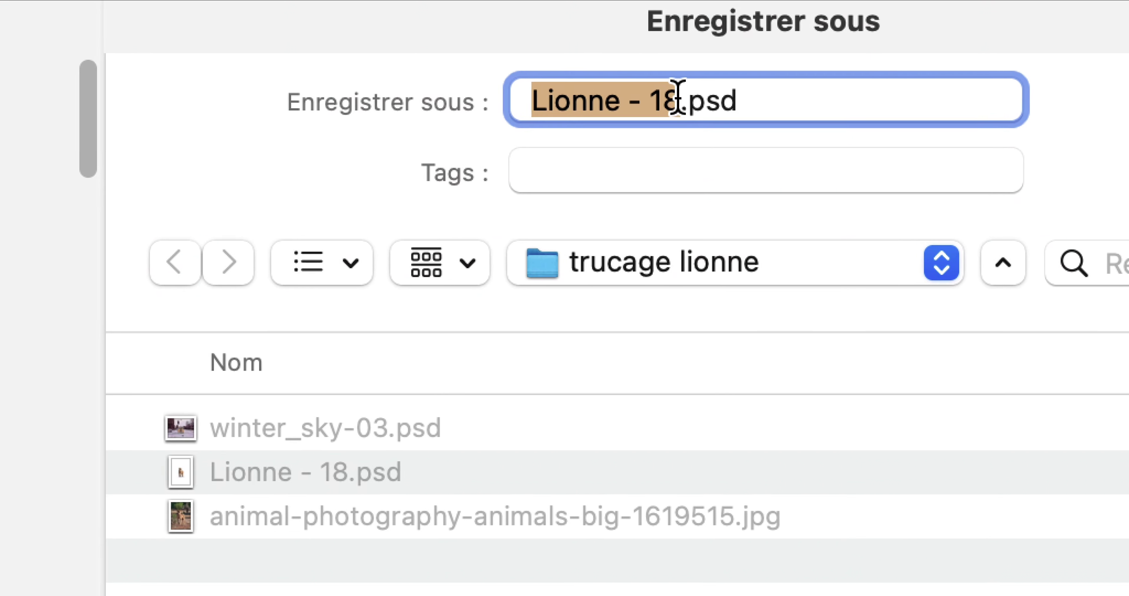
{"action": "left_click", "coordinate": [679, 96]}
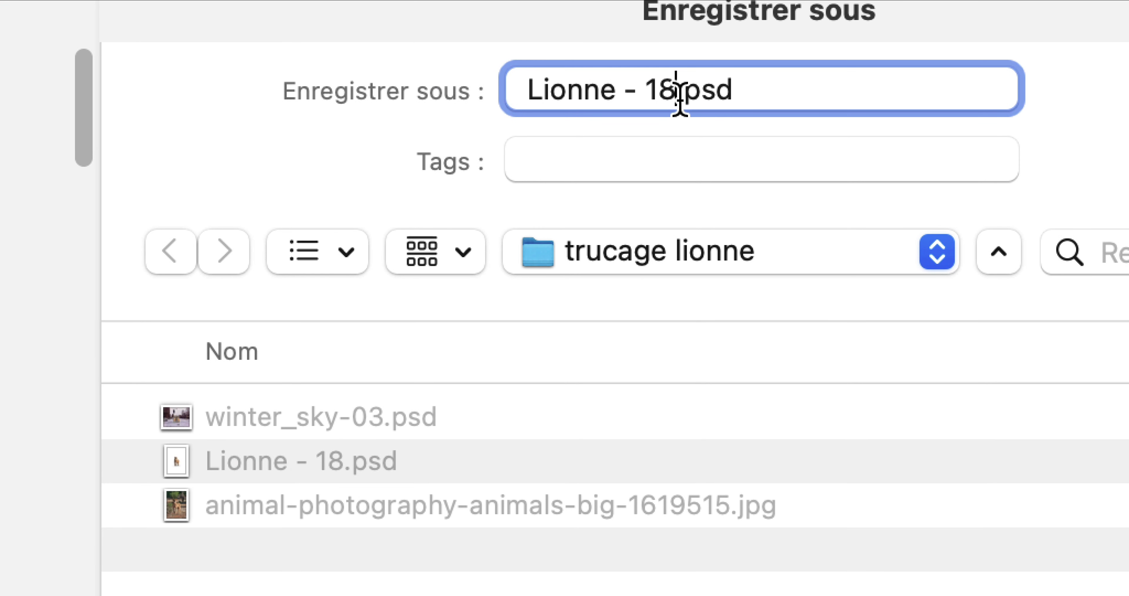
{"action": "key", "text": "BackSpace"}
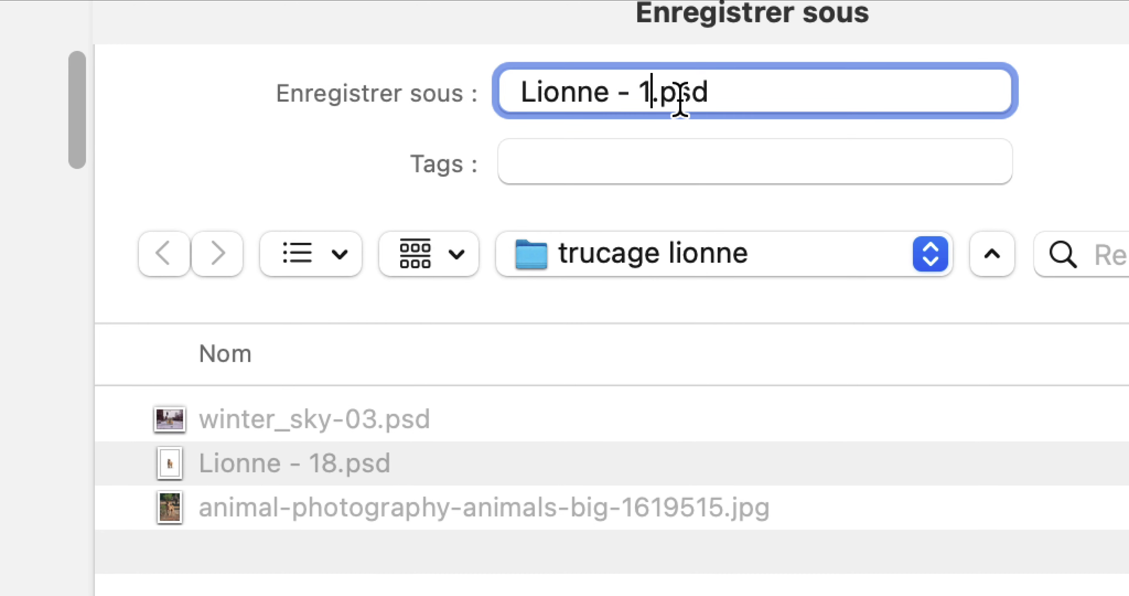
{"action": "type", "text": "9"}
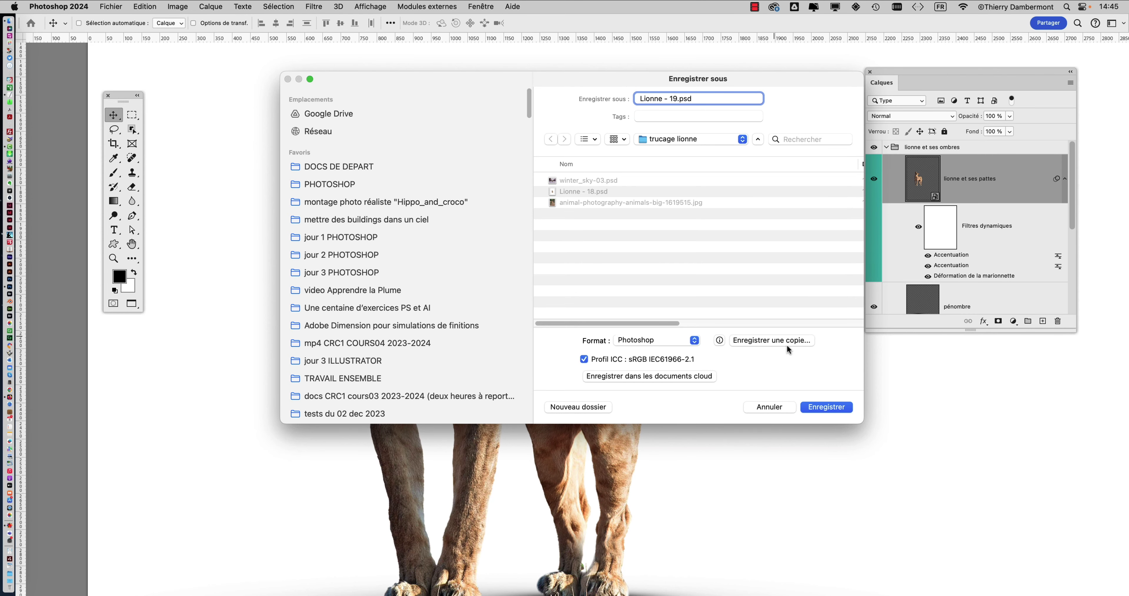
{"action": "left_click", "coordinate": [828, 408]}
Switch to Finder, open a new window on the DOCS DE DEPART folder and select Lionne - 19.psd
{"action": "key", "text": "super+Tab"}
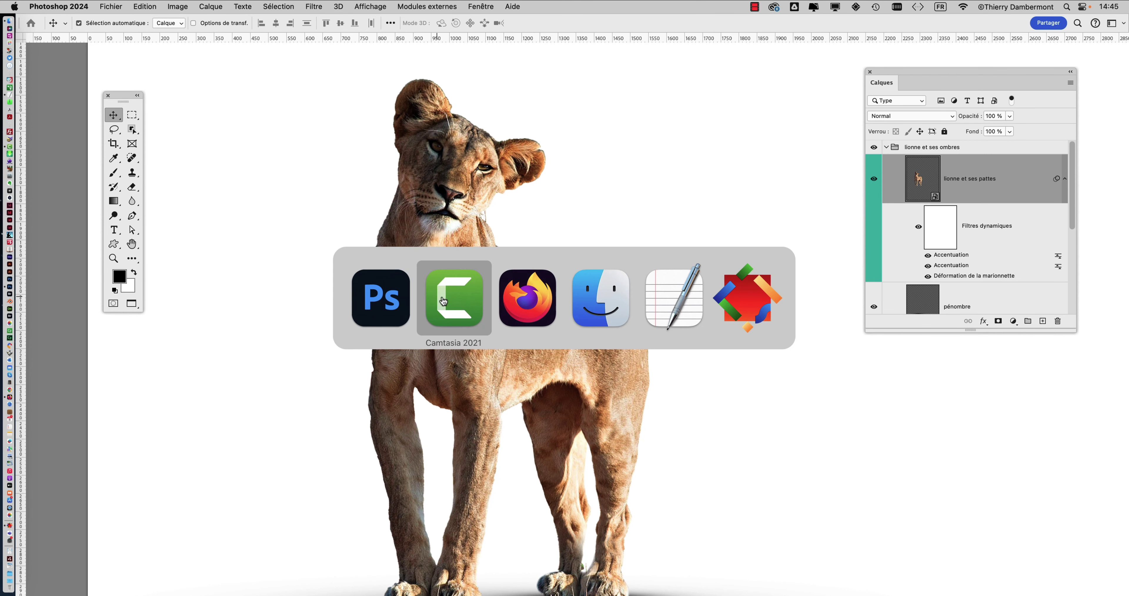
{"action": "left_click", "coordinate": [75, 6]}
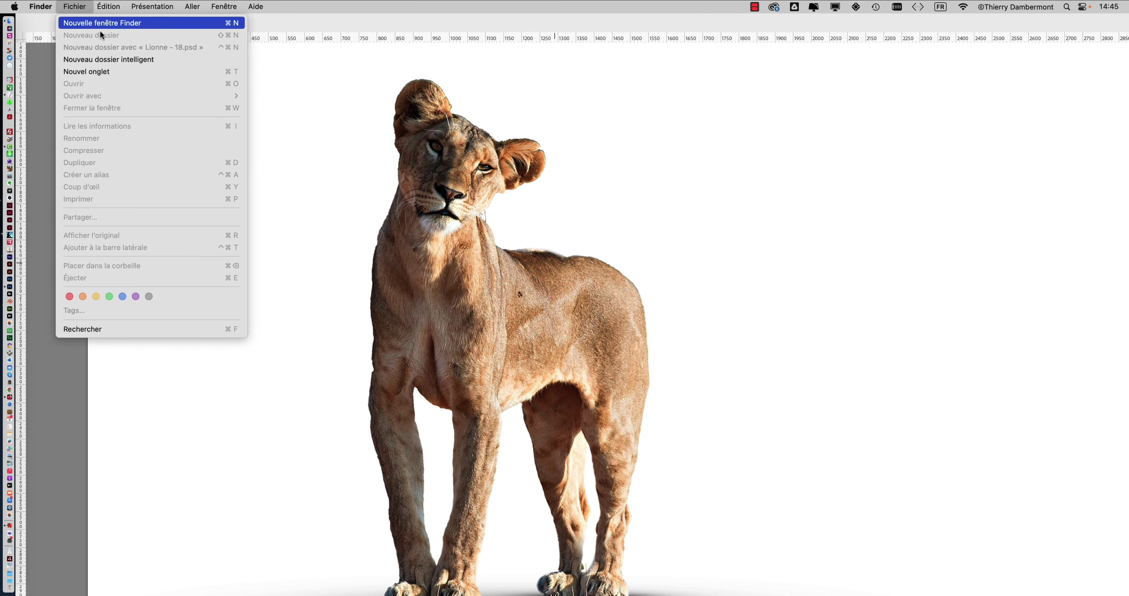
{"action": "left_click", "coordinate": [84, 21]}
{"action": "left_click", "coordinate": [263, 166]}
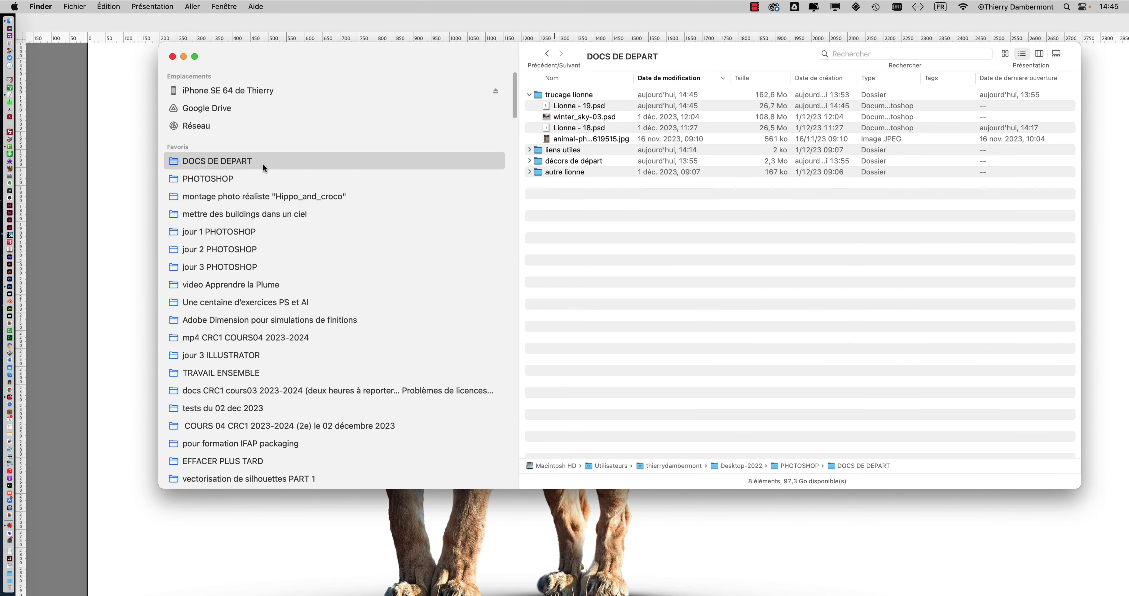
{"action": "left_click", "coordinate": [605, 109]}
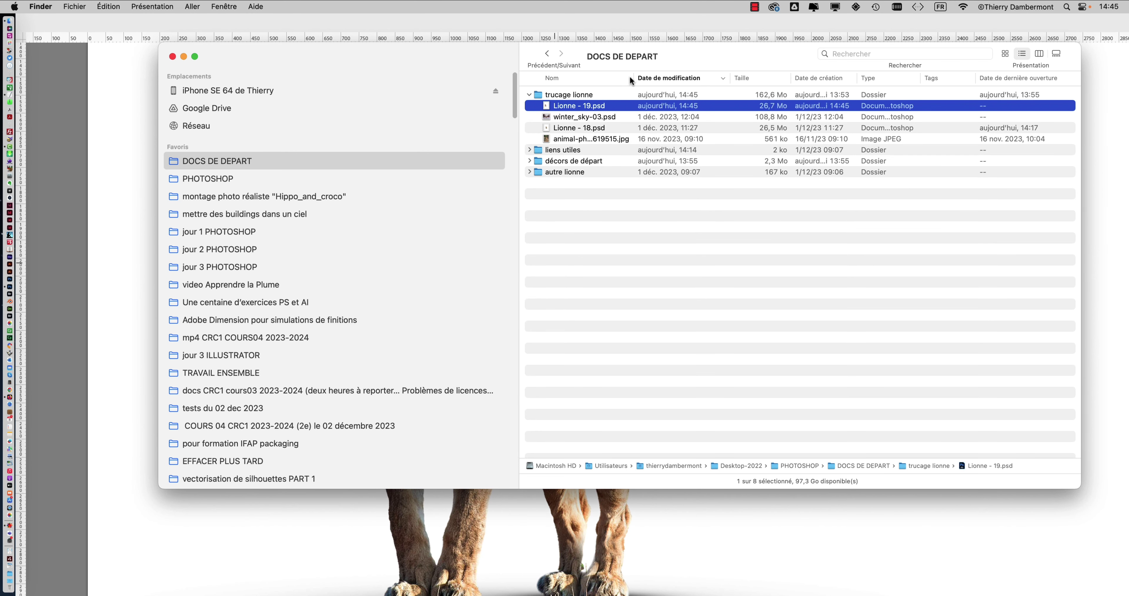
Widen the name column to fit, check winter_sky-03.psd's file size, close the window and return to Photoshop
{"action": "double_click", "coordinate": [633, 77]}
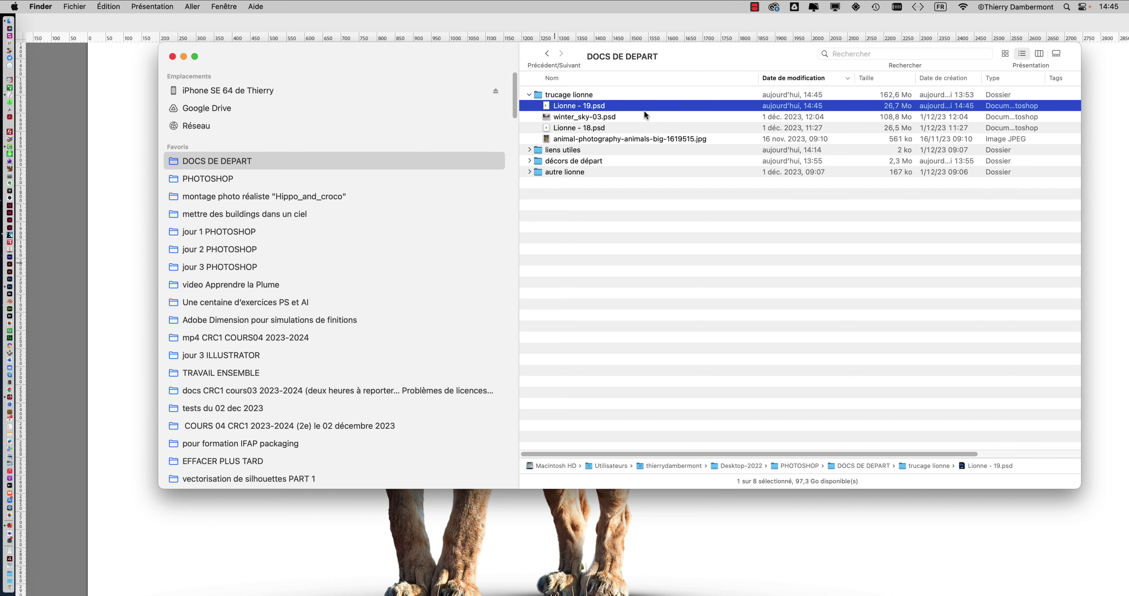
{"action": "left_click", "coordinate": [610, 118]}
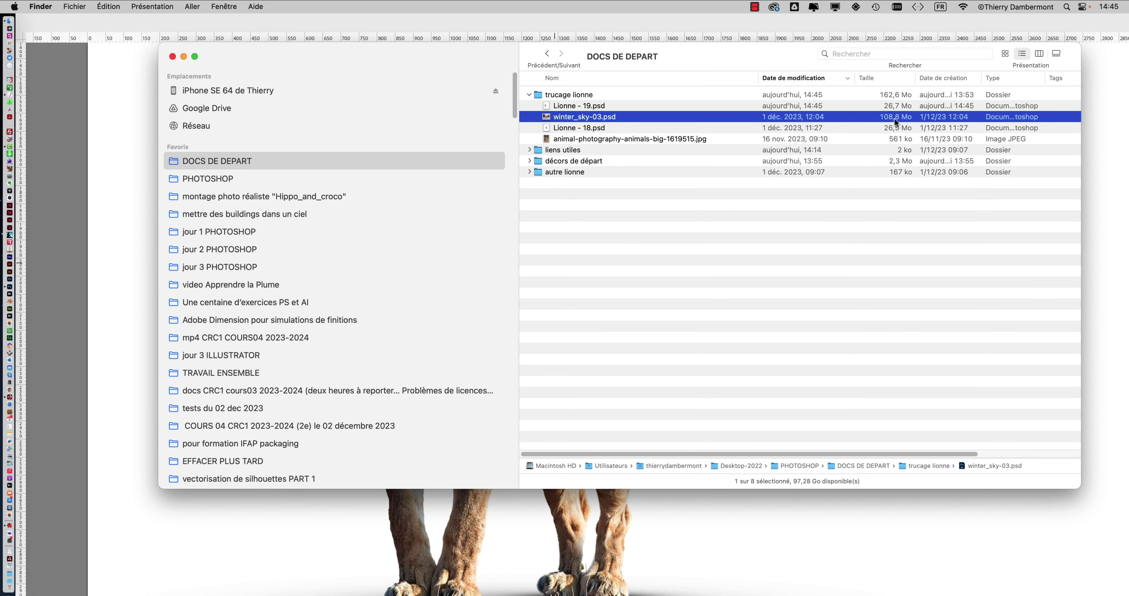
{"action": "left_click", "coordinate": [173, 56]}
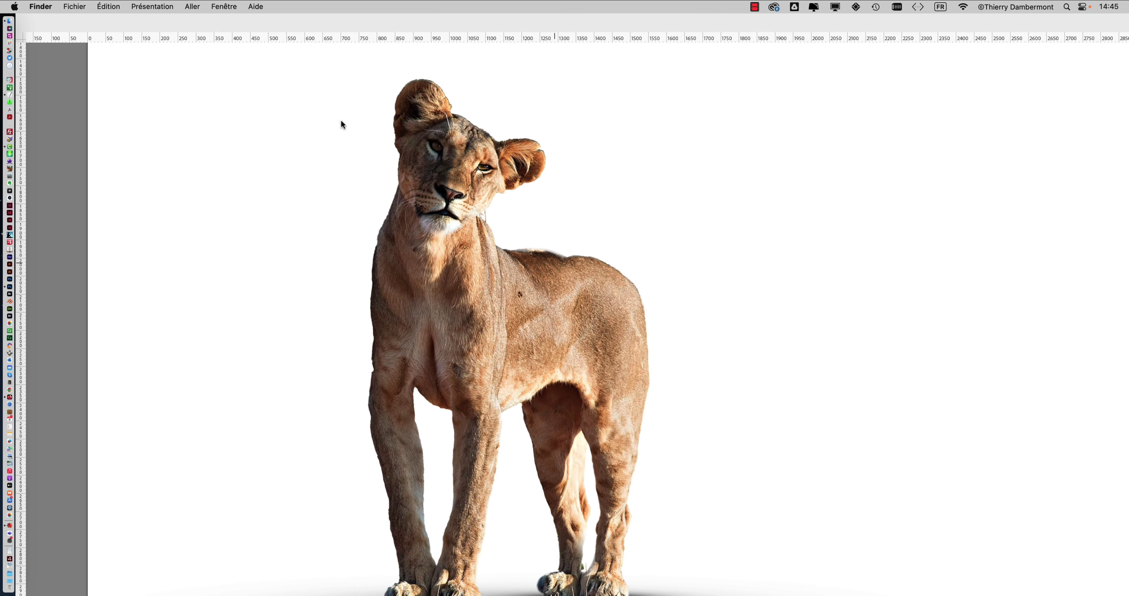
{"action": "left_click", "coordinate": [360, 27]}
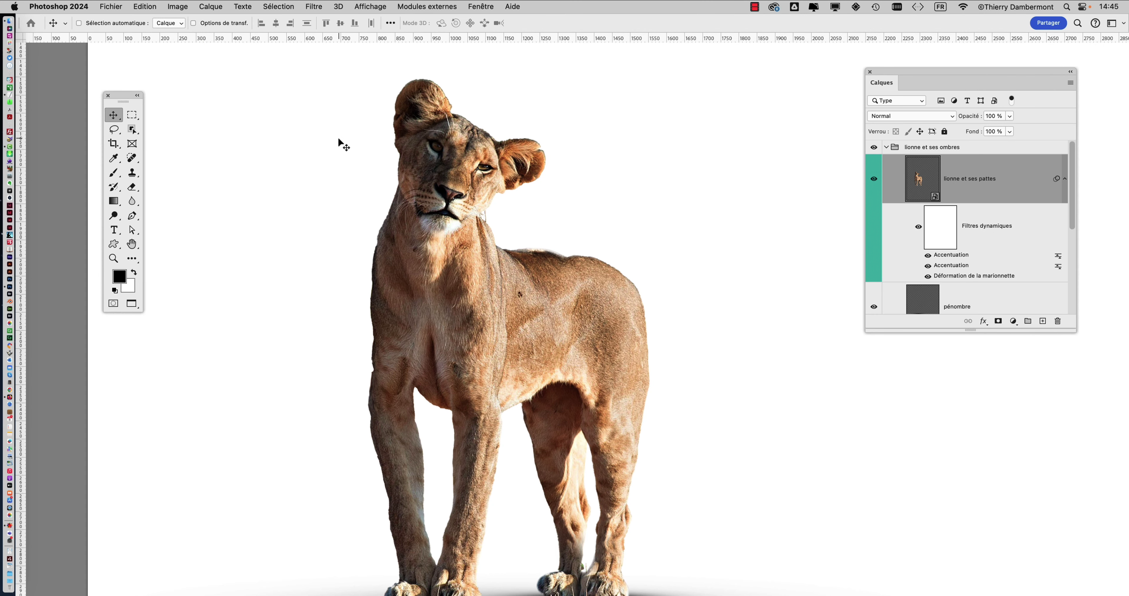